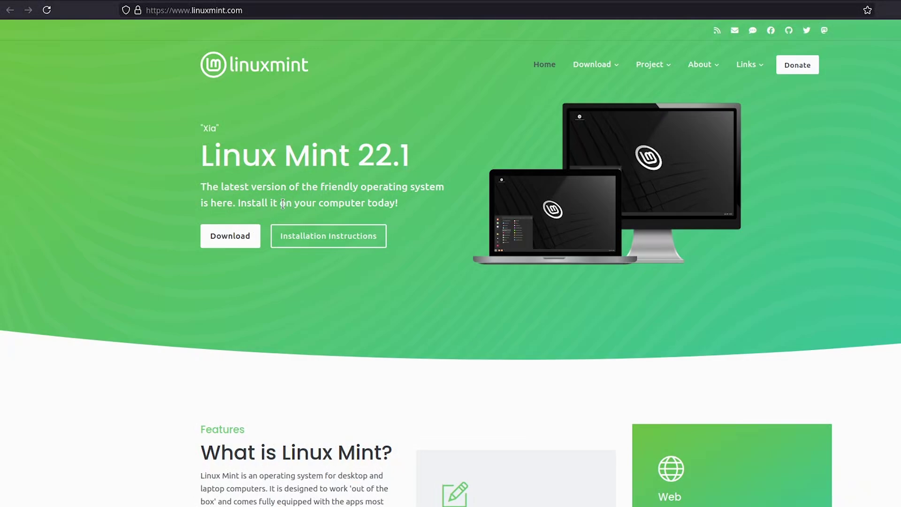
- Open the All Versions releases page in a new tab from the Download menu
mouse_move(592, 64)
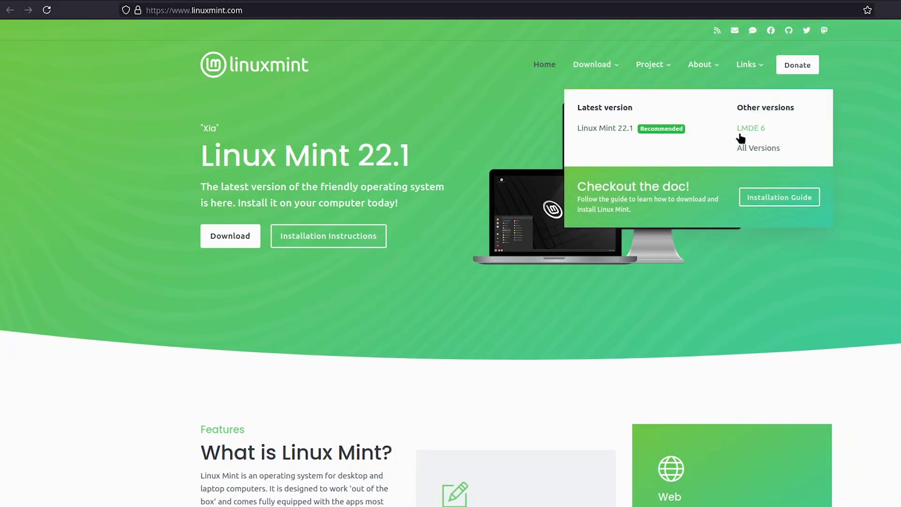
right_click(754, 150)
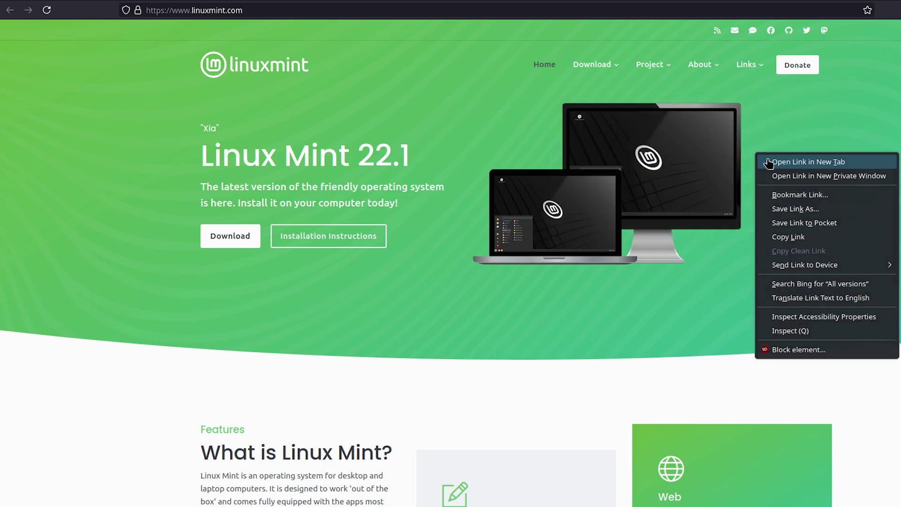
left_click(779, 159)
- Review the 22.1 Xia and 21.3 Cinnamon Edge rows, then return to the home tab
scroll(275, 310, "down", 3)
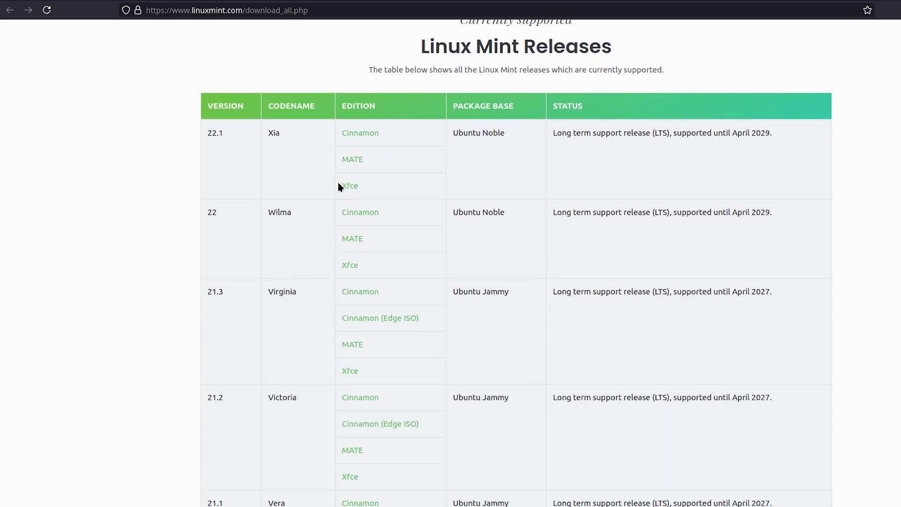
left_click_drag(333, 164, 362, 187)
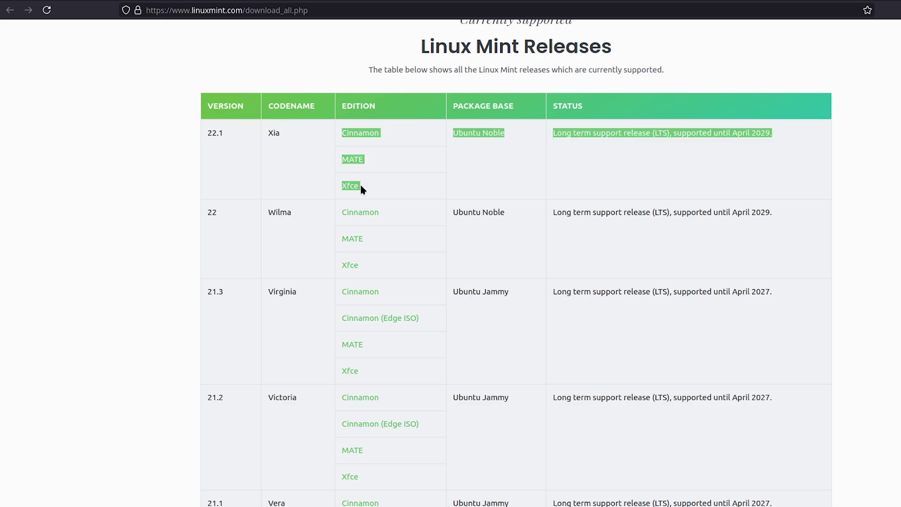
left_click(338, 268)
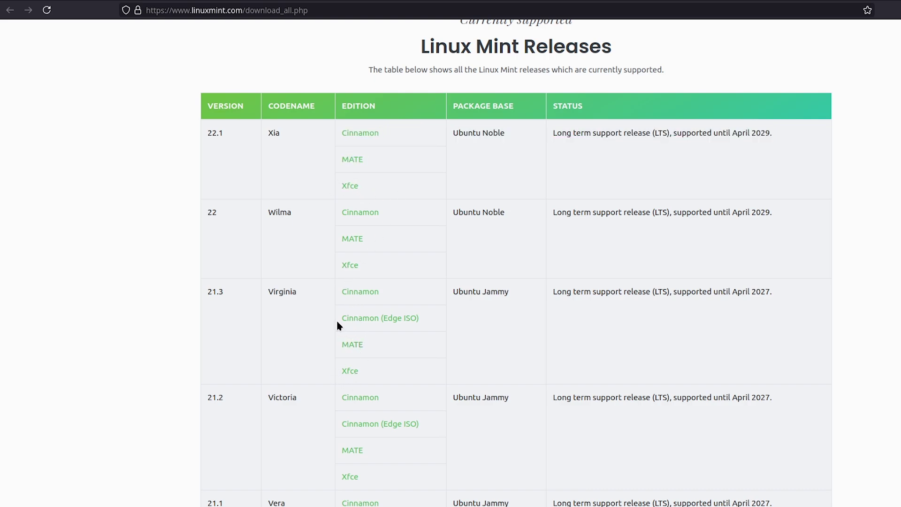
left_click_drag(338, 319, 422, 322)
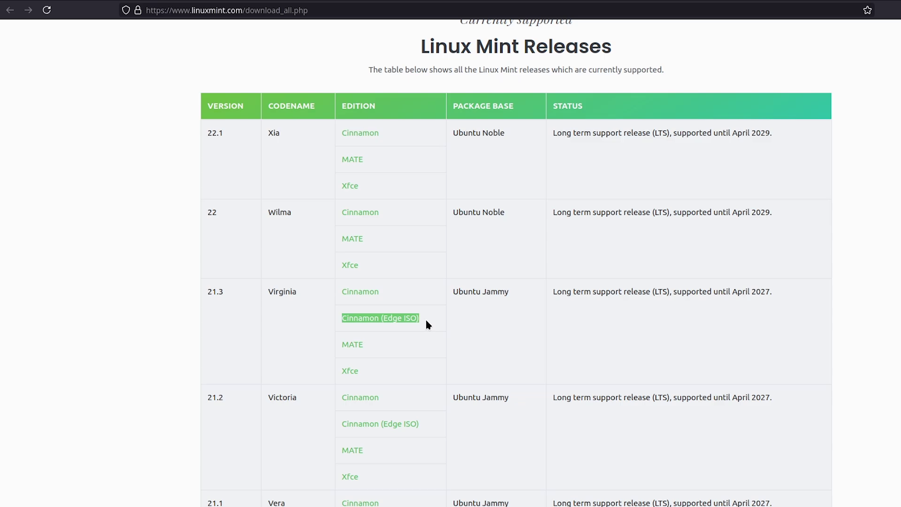
left_click(240, 1)
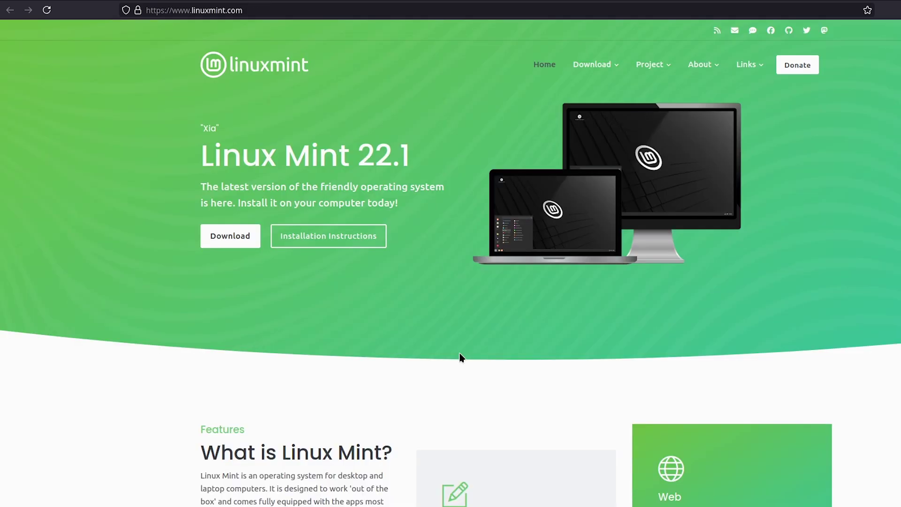
- Go to the Linux Mint download page and scroll through the editions
left_click(228, 236)
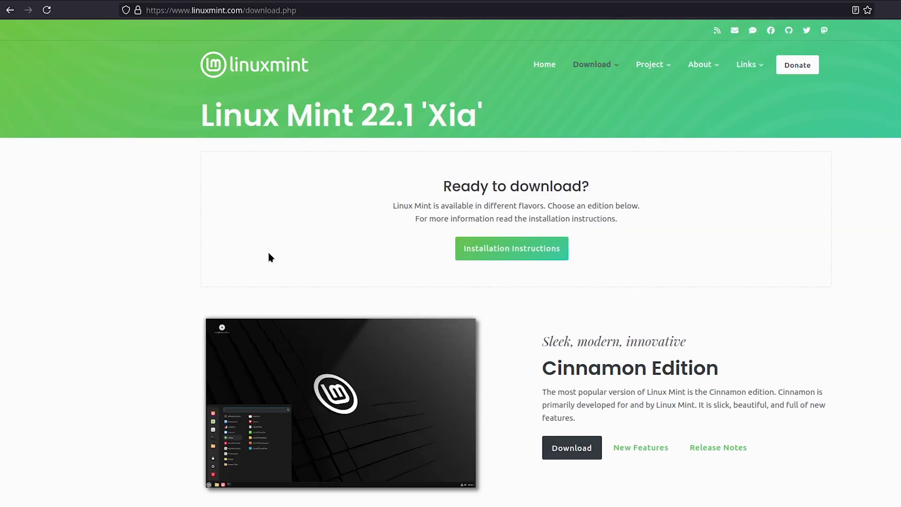
scroll(382, 249, "down", 5)
scroll(743, 354, "up", 5)
scroll(619, 326, "down", 5)
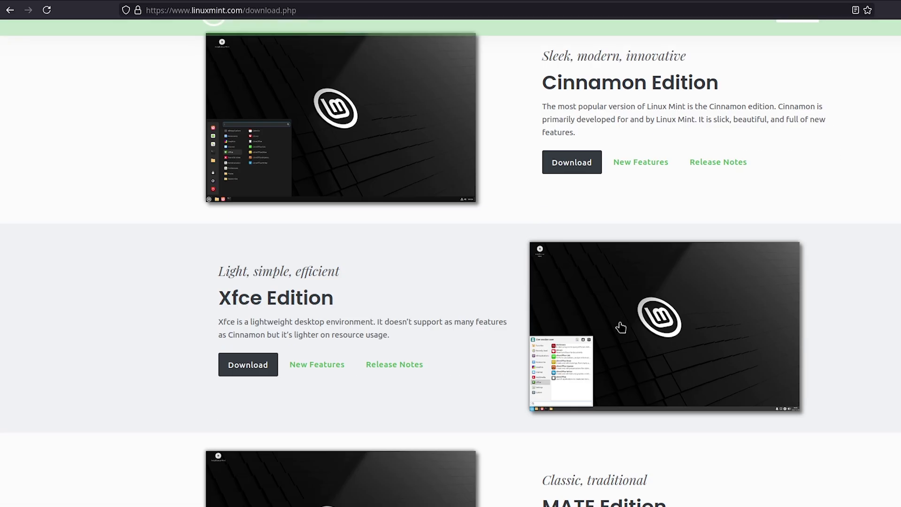
scroll(605, 308, "up", 3)
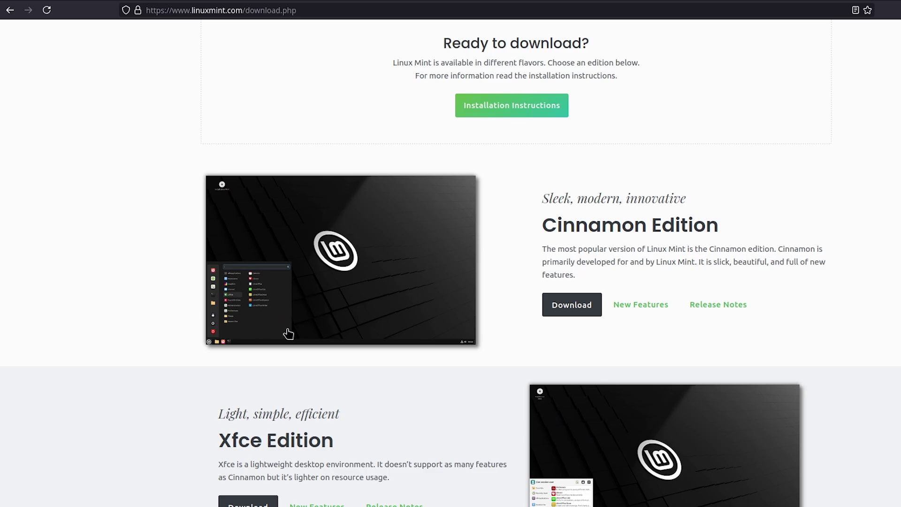
- View the Cinnamon edition screenshot at full size
right_click(257, 282)
left_click(277, 290)
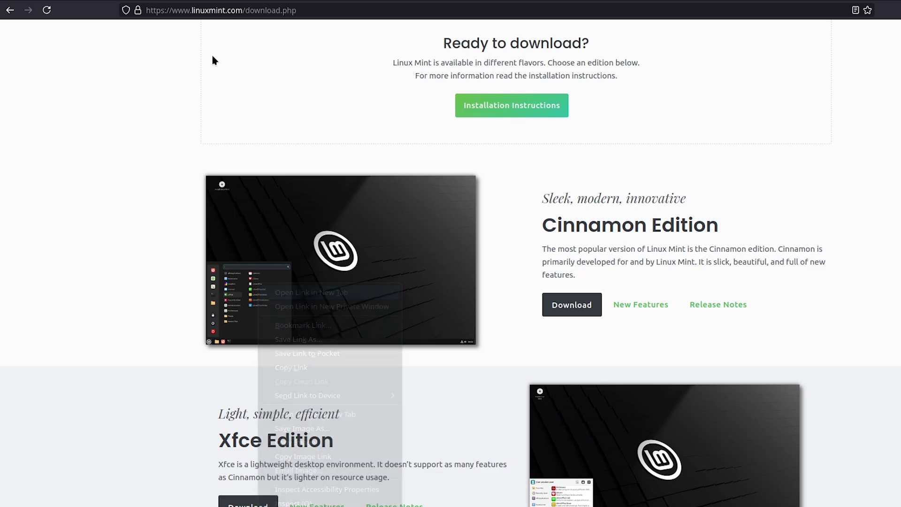
left_click(199, 1)
left_click(314, 312)
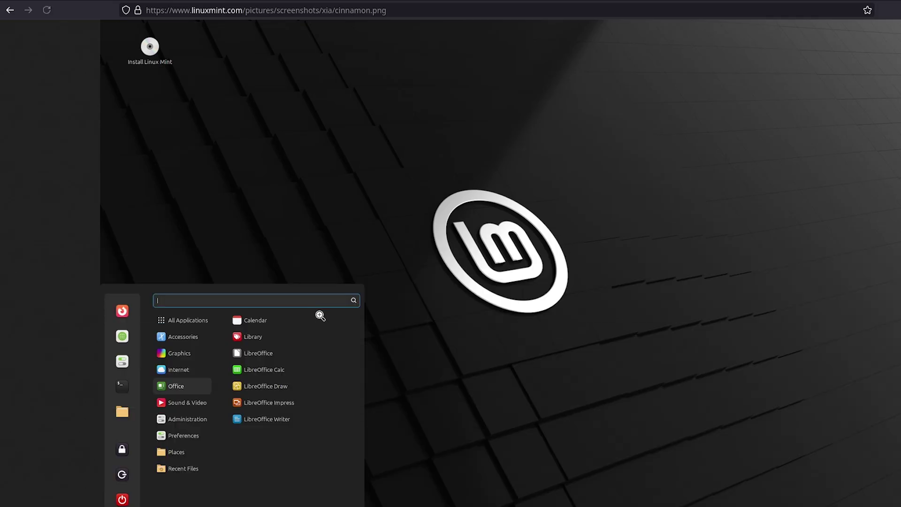
left_click(230, 0)
- Visit the Cinnamon Edition page and its screenshot, then return to the editions list
left_click(287, 316)
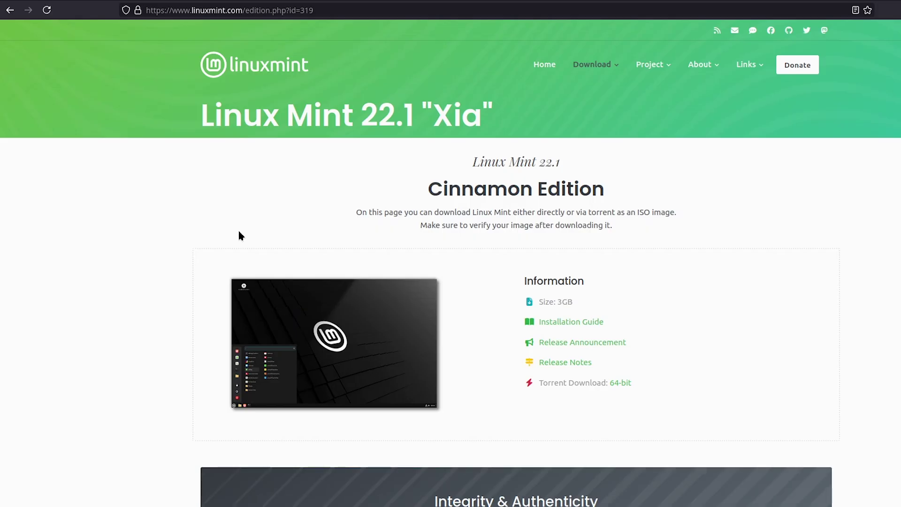
left_click(243, 290)
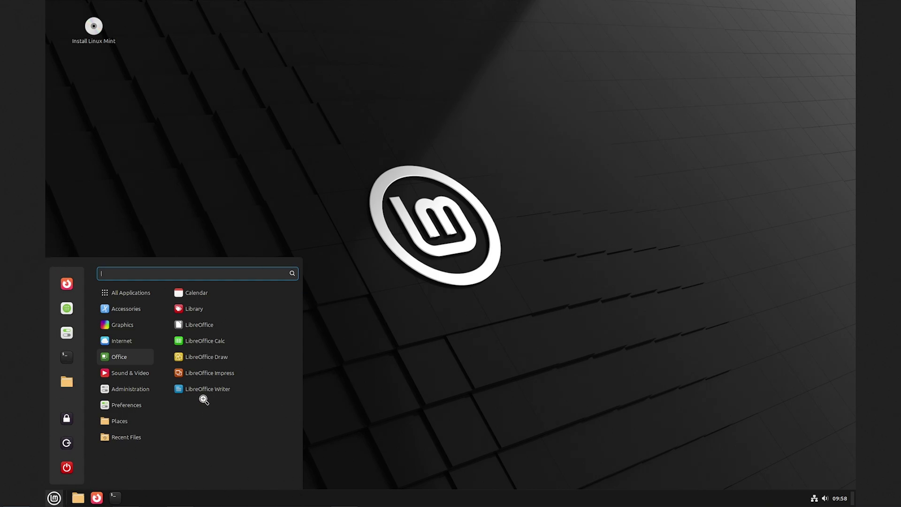
left_click(8, 14)
left_click(7, 15)
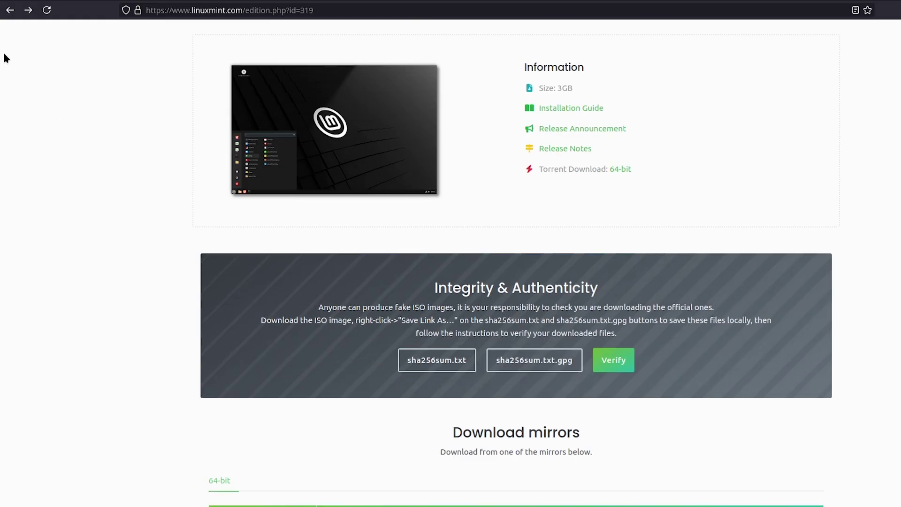
scroll(311, 332, "up", 4)
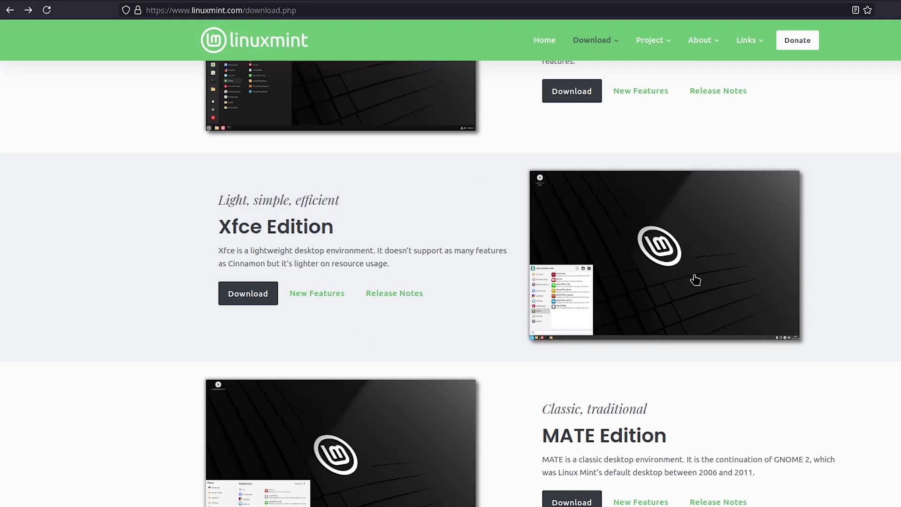
left_click(694, 277)
left_click(259, 313)
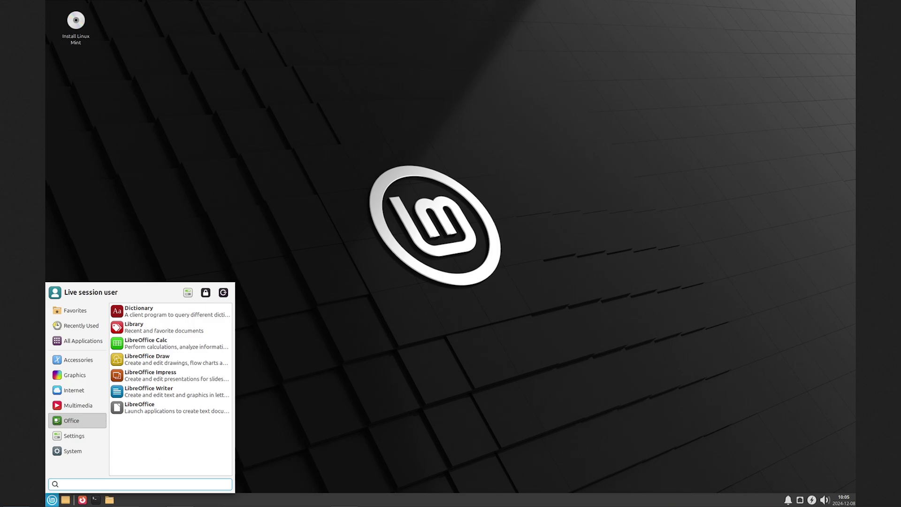
left_click(4, 14)
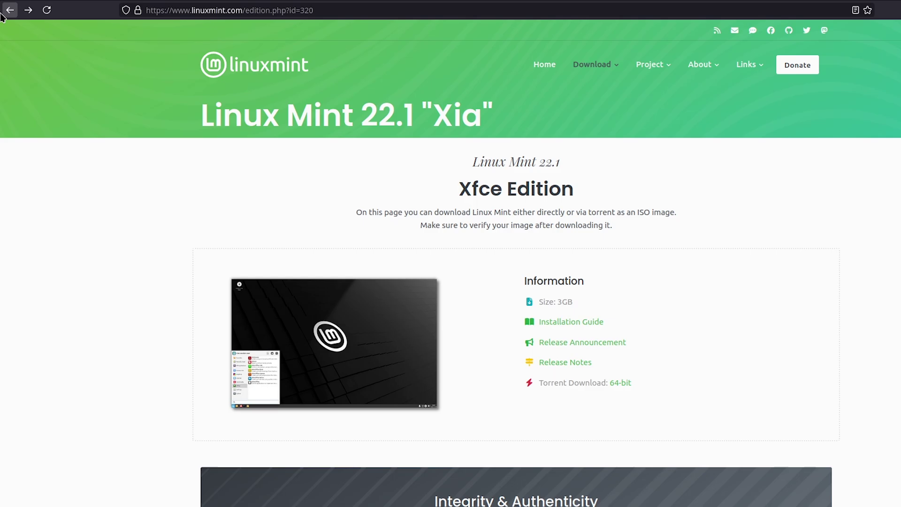
left_click(6, 13)
scroll(277, 250, "up", 7)
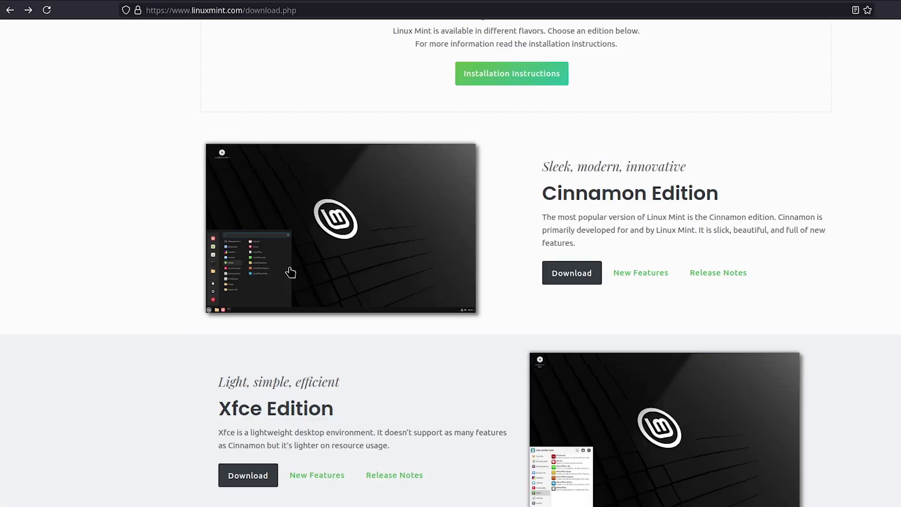
scroll(394, 318, "down", 3)
left_click_drag(528, 209, 724, 218)
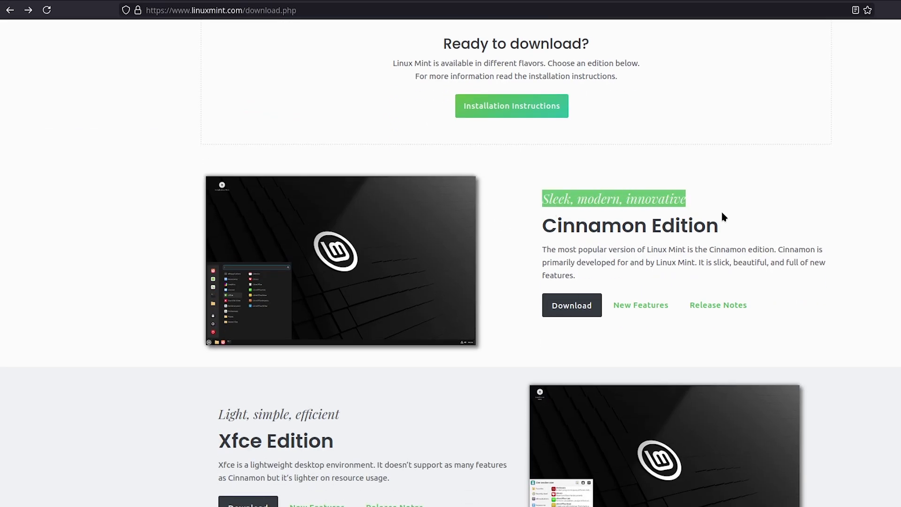
scroll(519, 338, "down", 5)
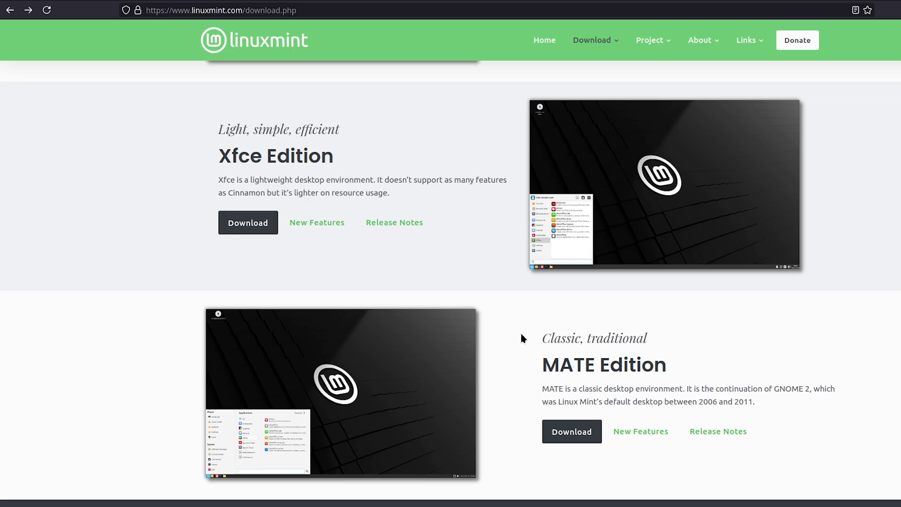
left_click(379, 399)
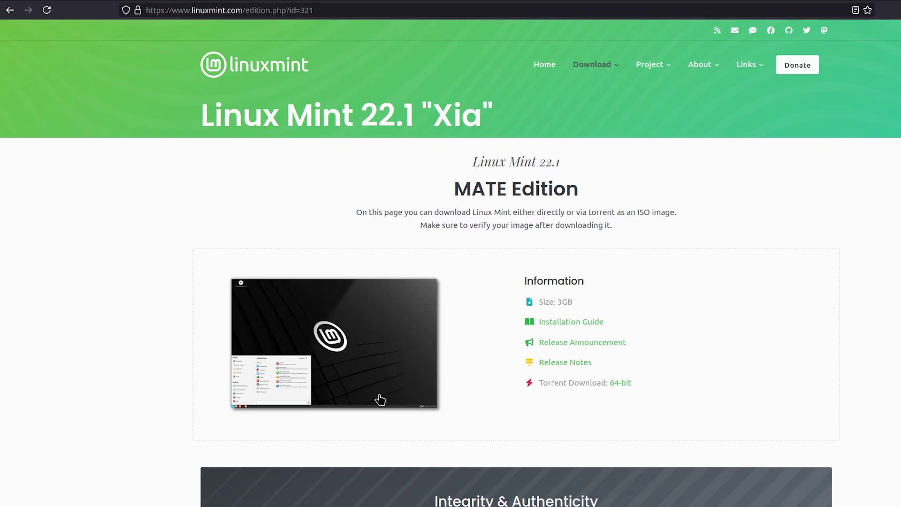
left_click(346, 359)
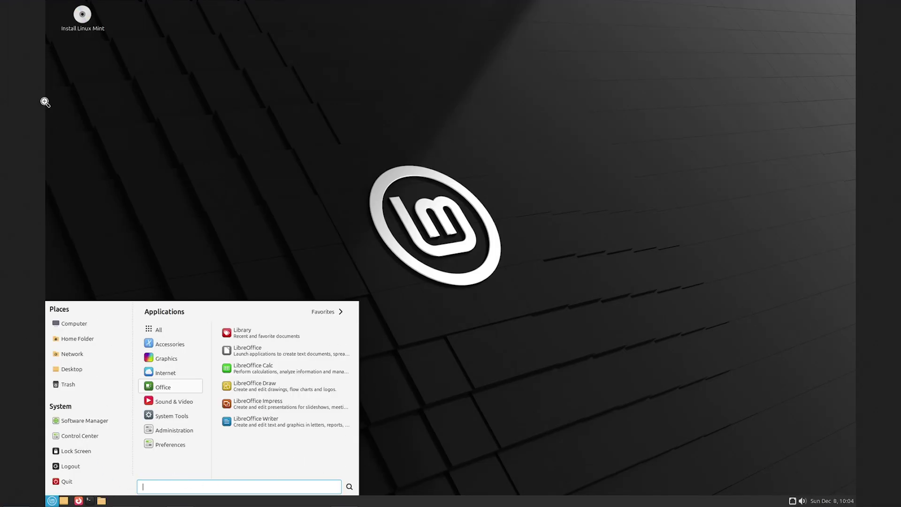
left_click(45, 103)
key("alt+Left")
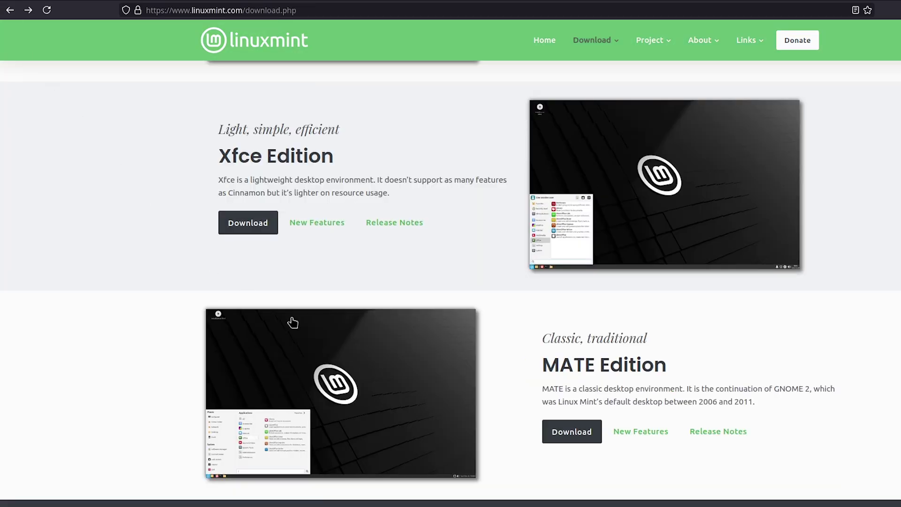
scroll(300, 328, "up", 9)
- Open the 22.1 Cinnamon Edition download page from its section of the editions list
scroll(310, 337, "down", 3)
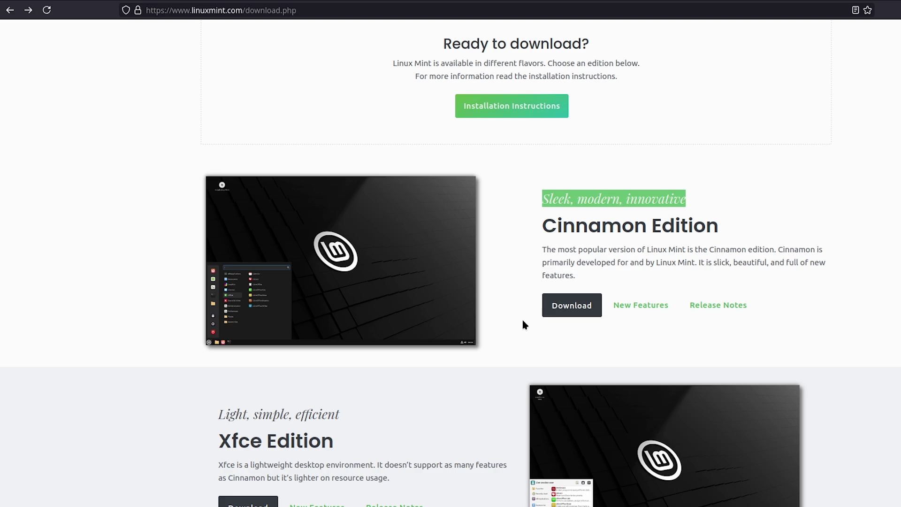
left_click(569, 305)
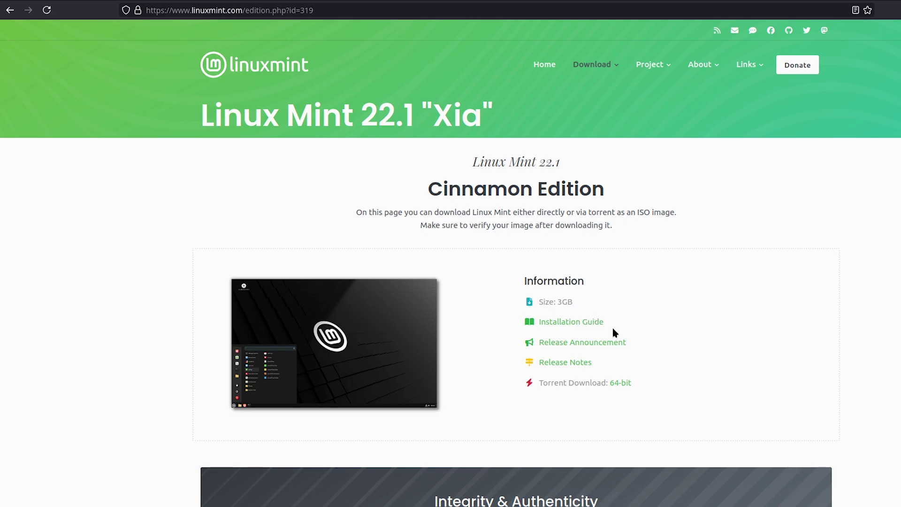
scroll(612, 326, "down", 3)
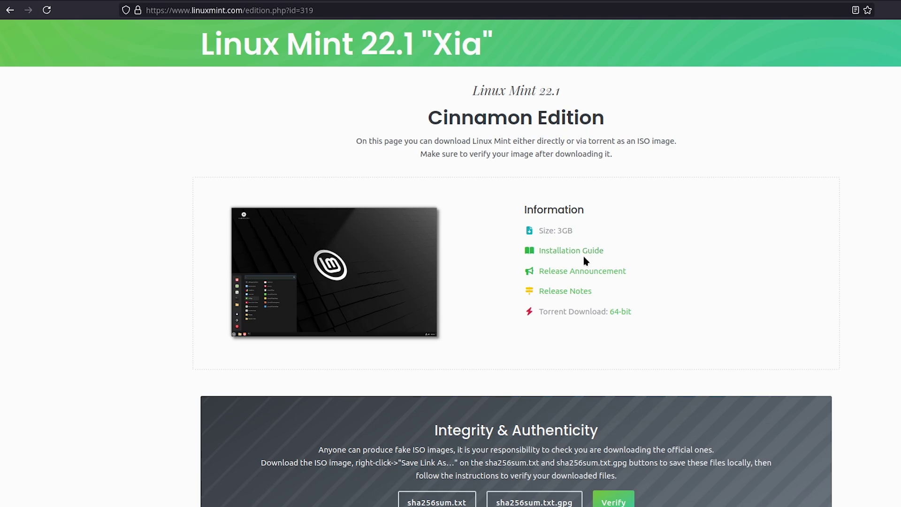
scroll(584, 258, "down", 5)
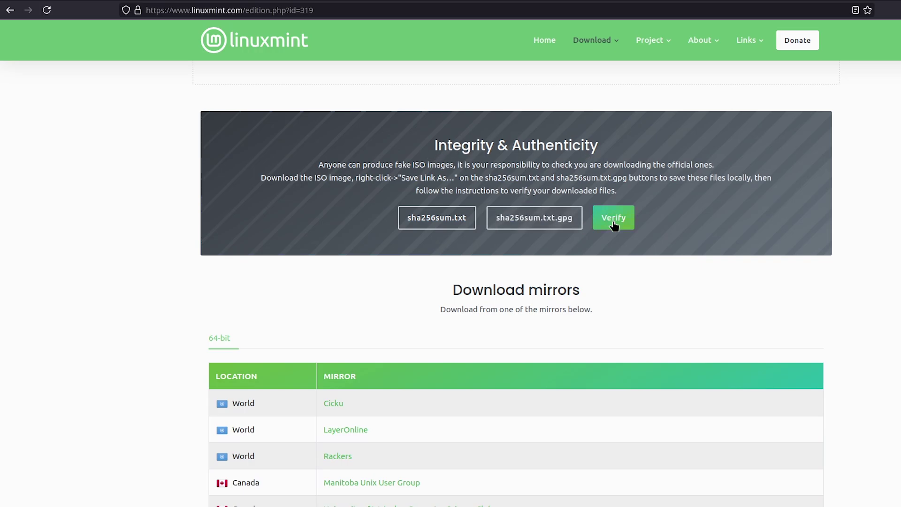
scroll(563, 244, "down", 3)
scroll(329, 269, "down", 2)
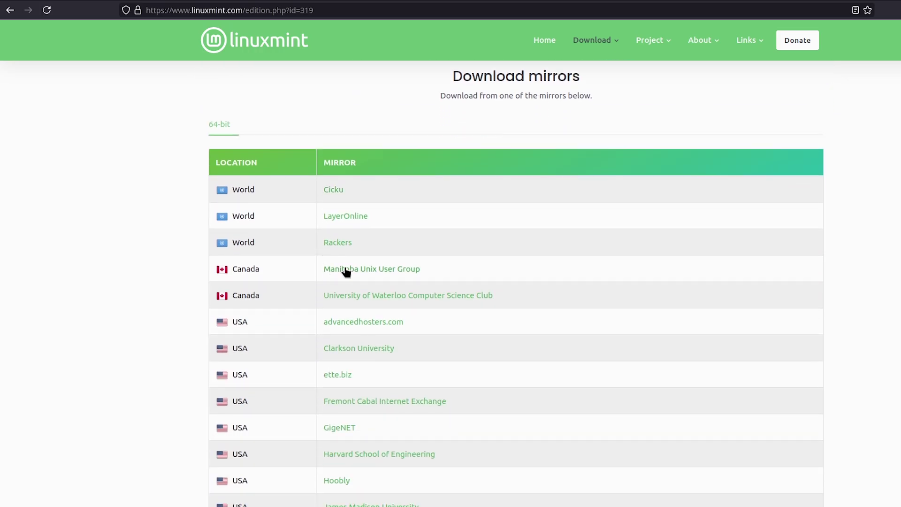
scroll(327, 268, "down", 11)
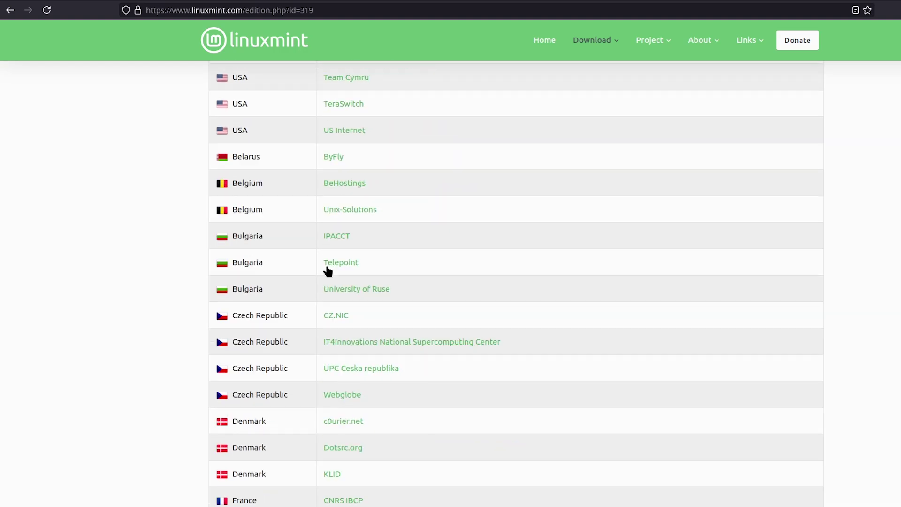
scroll(324, 281, "down", 13)
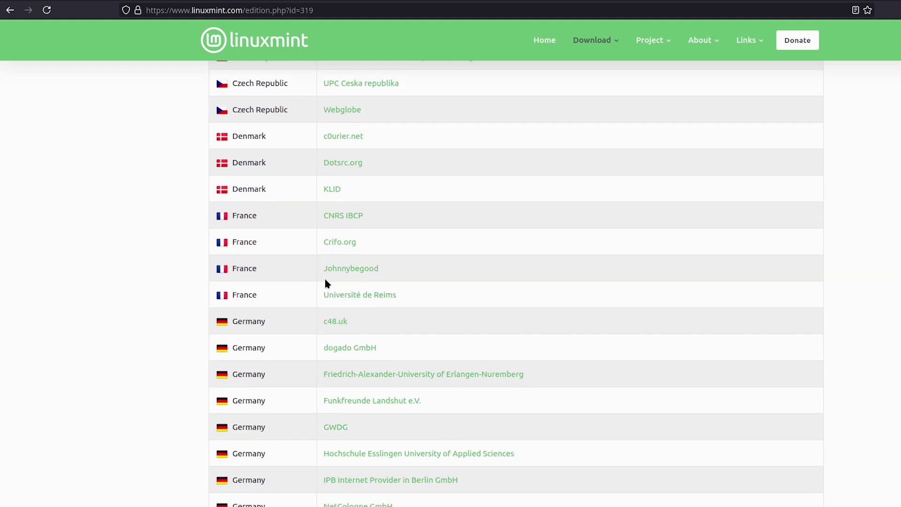
scroll(326, 282, "up", 1)
scroll(333, 288, "down", 4)
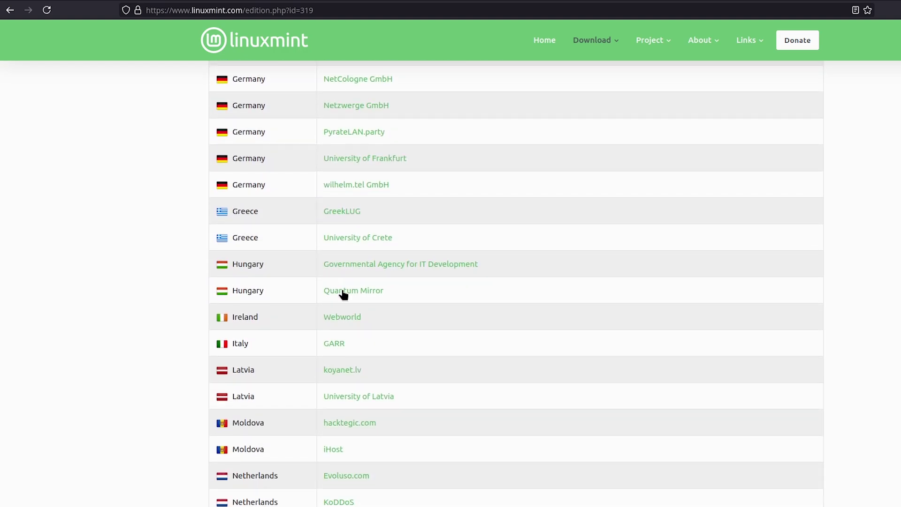
scroll(341, 294, "down", 4)
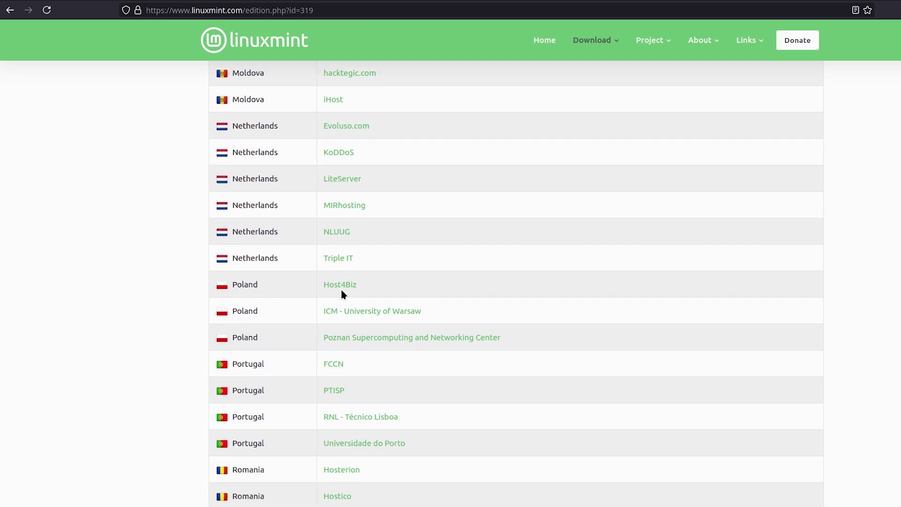
scroll(342, 293, "up", 1)
scroll(342, 294, "down", 4)
scroll(341, 294, "down", 3)
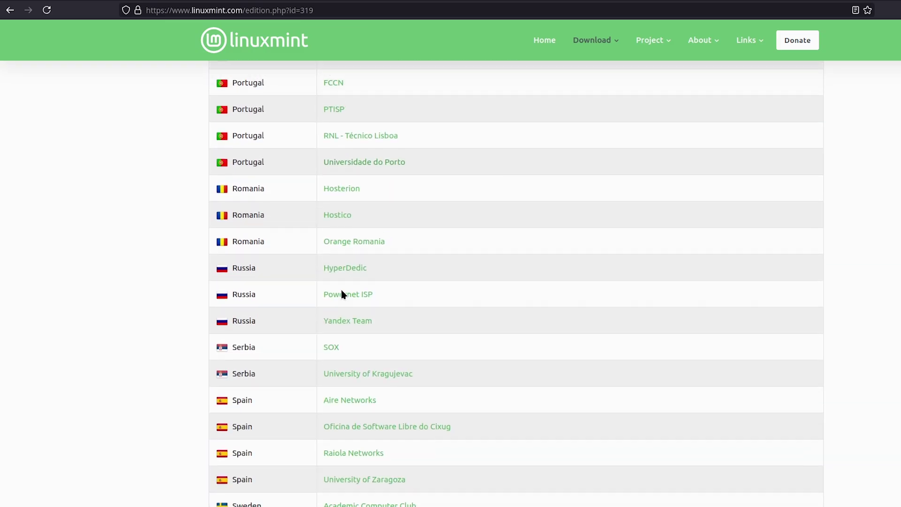
scroll(340, 253, "up", 1)
scroll(361, 310, "up", 18)
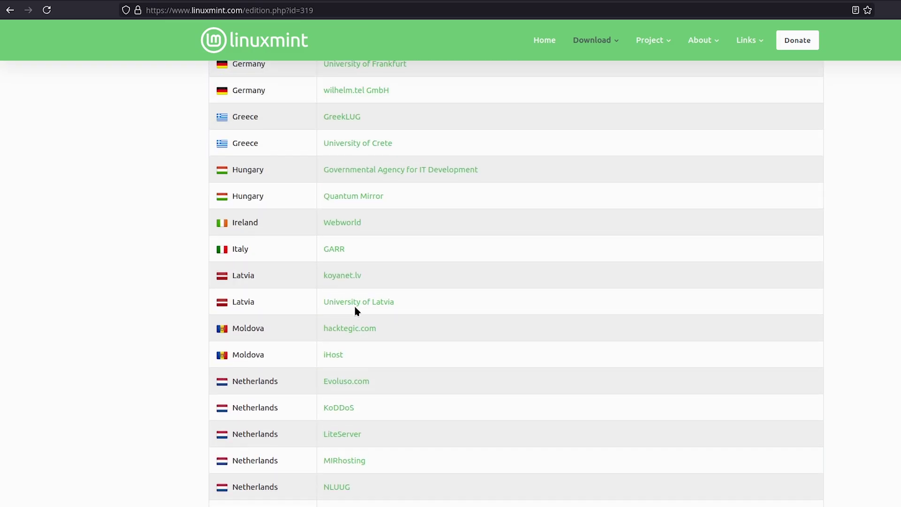
scroll(350, 315, "down", 2)
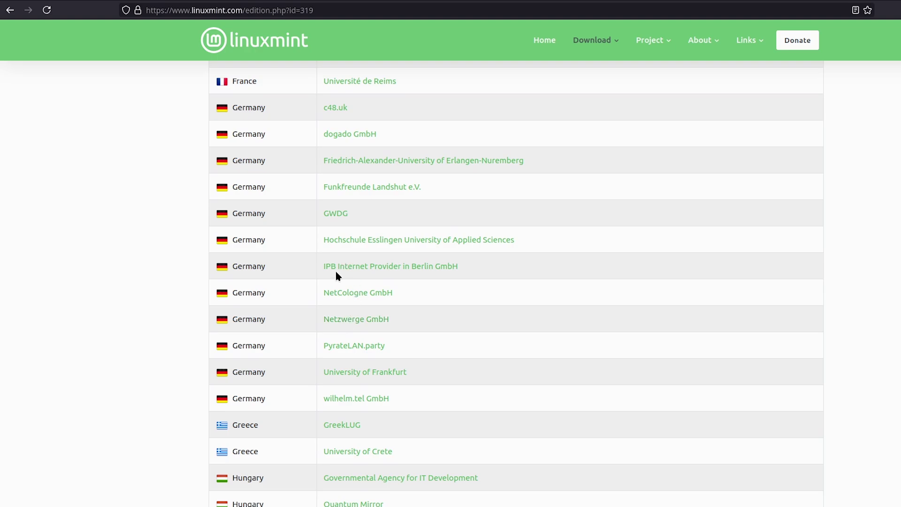
scroll(336, 277, "up", 3)
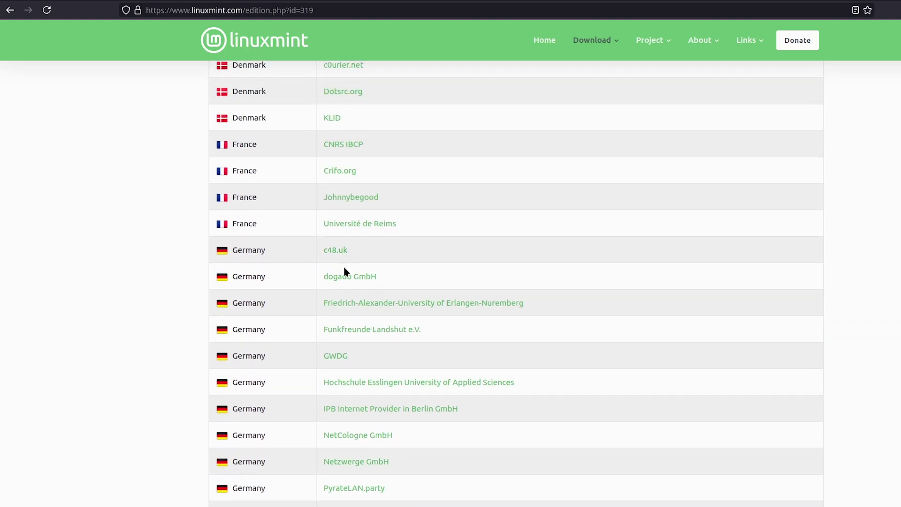
- Start downloading linuxmint-22.1-cinnamon-64bit.iso from the c48.uk mirror in Germany
left_click(335, 257)
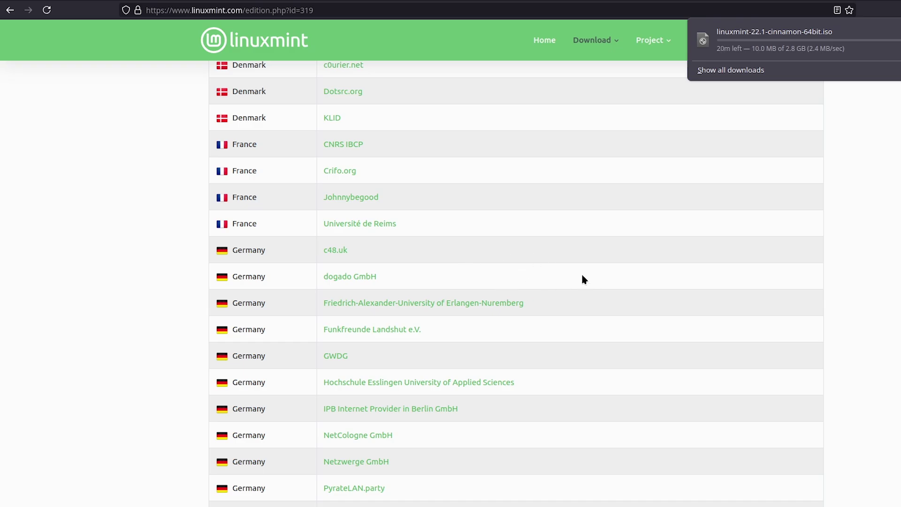
scroll(550, 249, "up", 15)
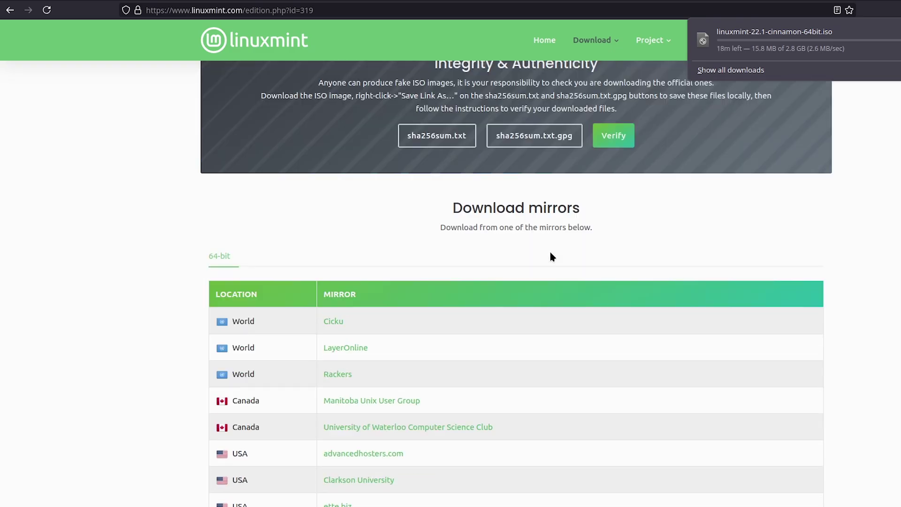
scroll(547, 254, "down", 4)
scroll(540, 255, "down", 1)
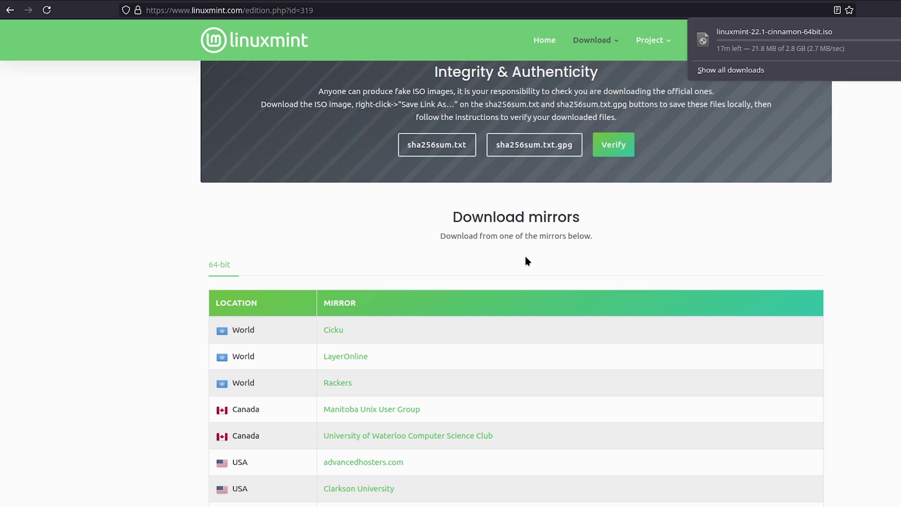
scroll(530, 258, "down", 20)
scroll(533, 262, "down", 10)
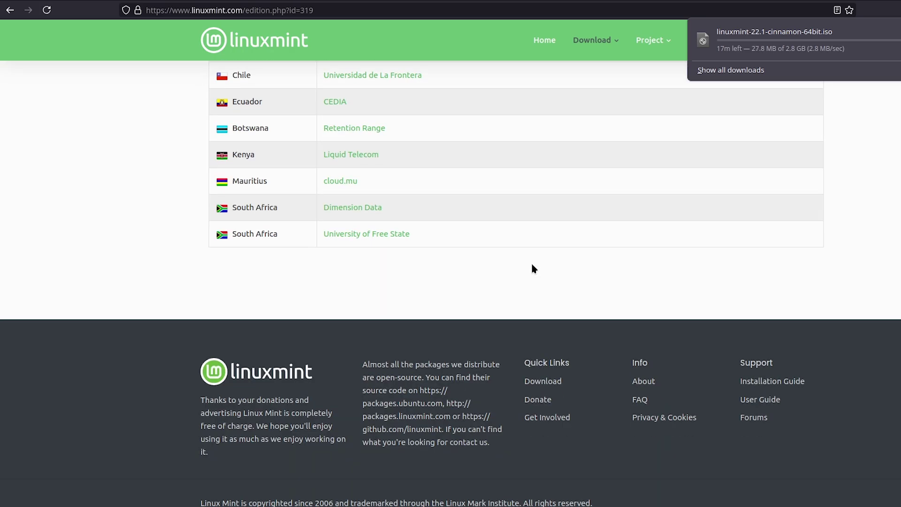
scroll(528, 258, "up", 20)
scroll(524, 254, "down", 10)
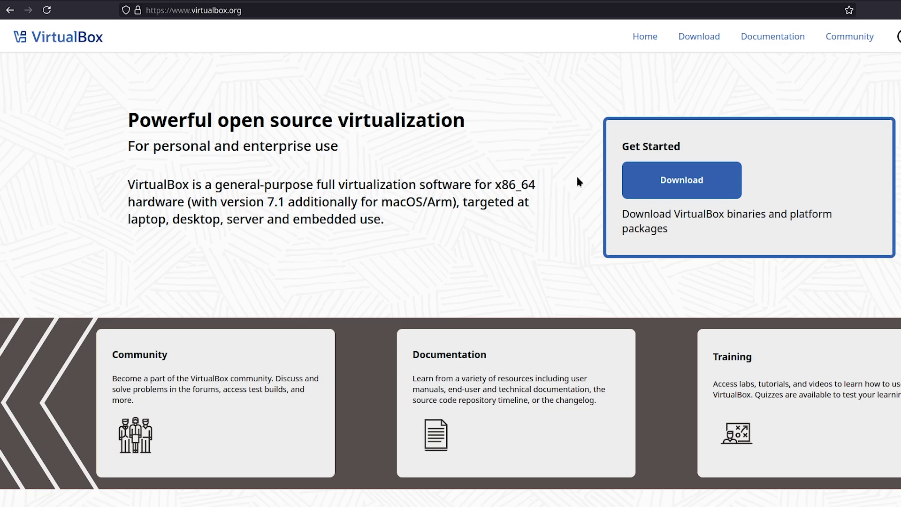
- Open the VirtualBox 7.1.8 downloads page and look over its platform packages list
left_click(703, 40)
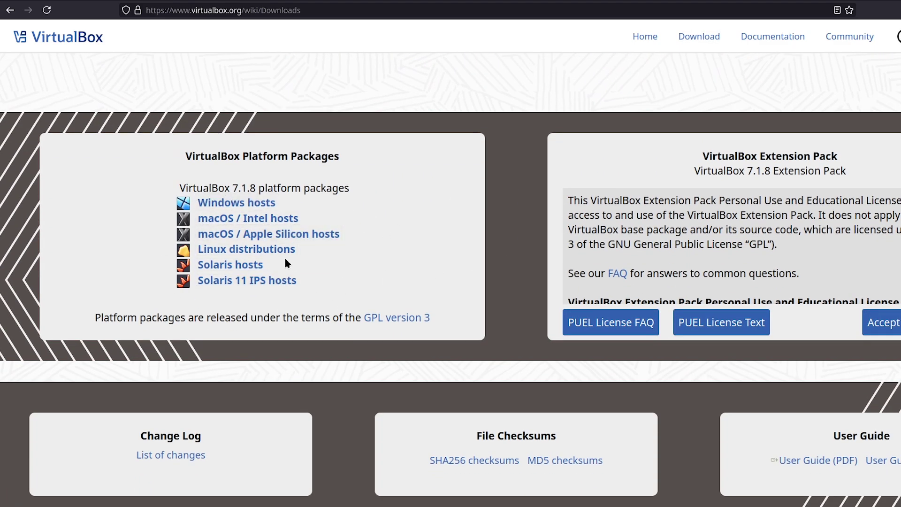
left_click_drag(165, 180, 401, 294)
left_click(401, 294)
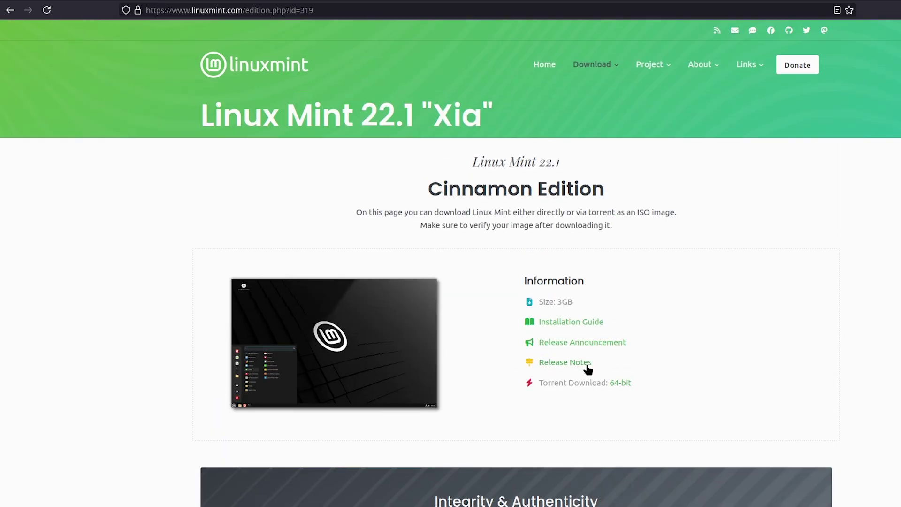
- Highlight the Torrent Download link on the Linux Mint 22.1 edition page
left_click_drag(538, 382, 609, 385)
mouse_move(587, 68)
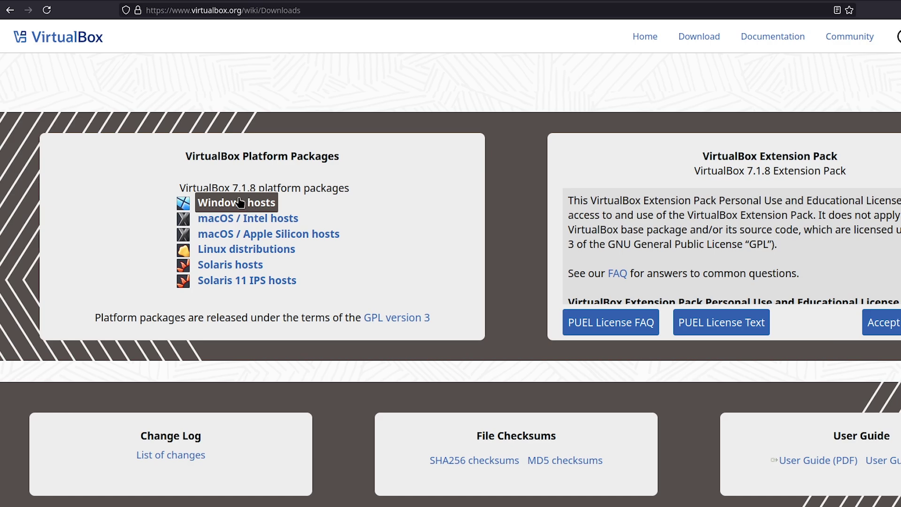
- Search 'virtualbox' in the application launcher and start Oracle VirtualBox
key("super")
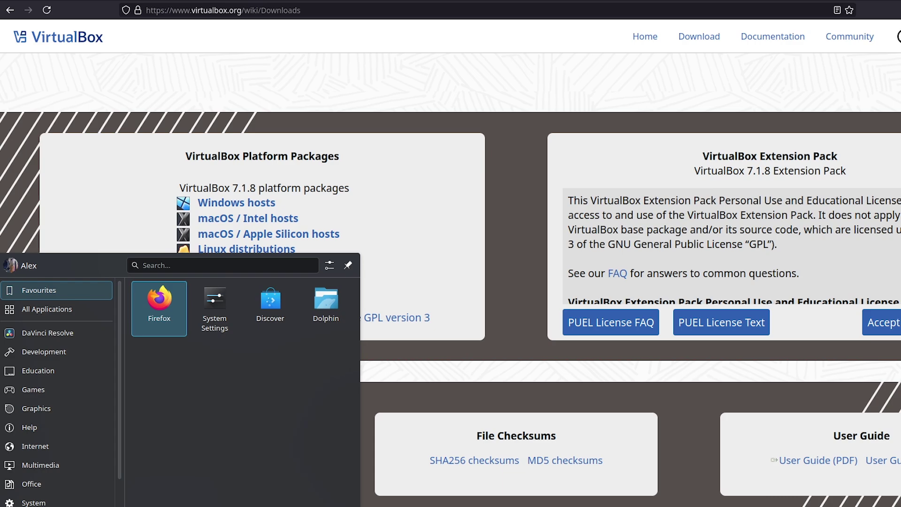
type("virua")
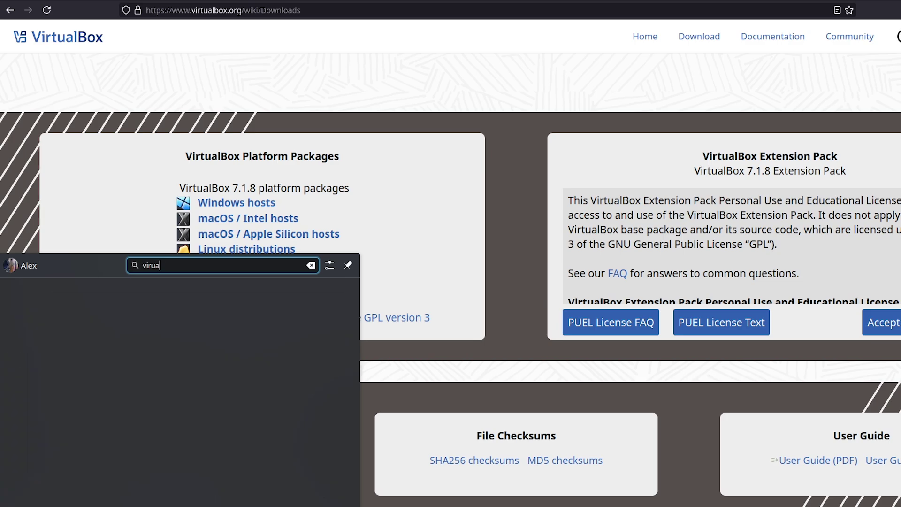
key("BackSpace")
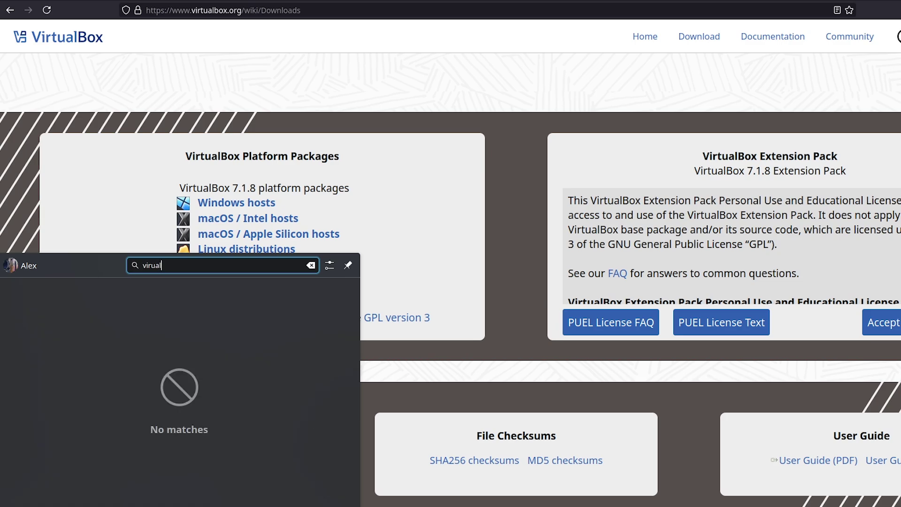
key("BackSpace")
key("BackSpace")
key("BackSpace")
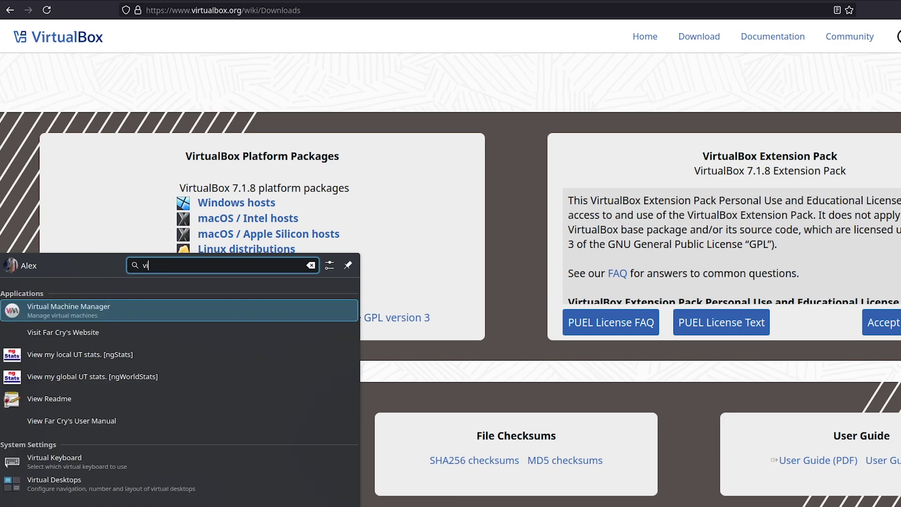
key("BackSpace")
key("BackSpace")
type("virtualb")
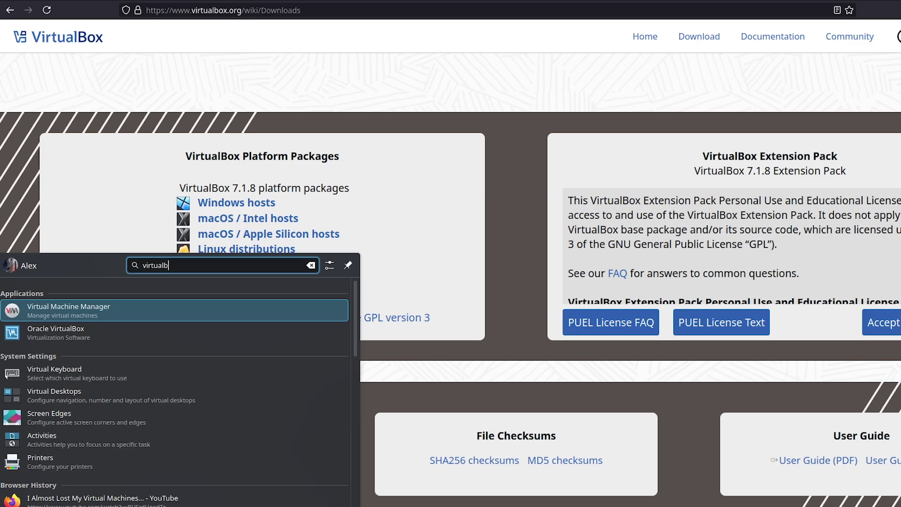
type("ox")
key("Return")
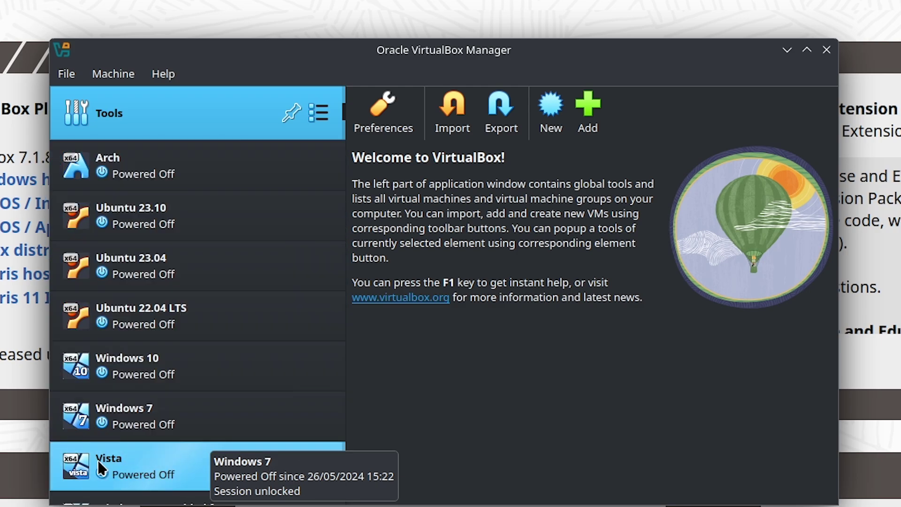
- Scroll the VM list and start the Create Virtual Machine wizard with New
scroll(245, 366, "down", 3)
scroll(243, 368, "up", 3)
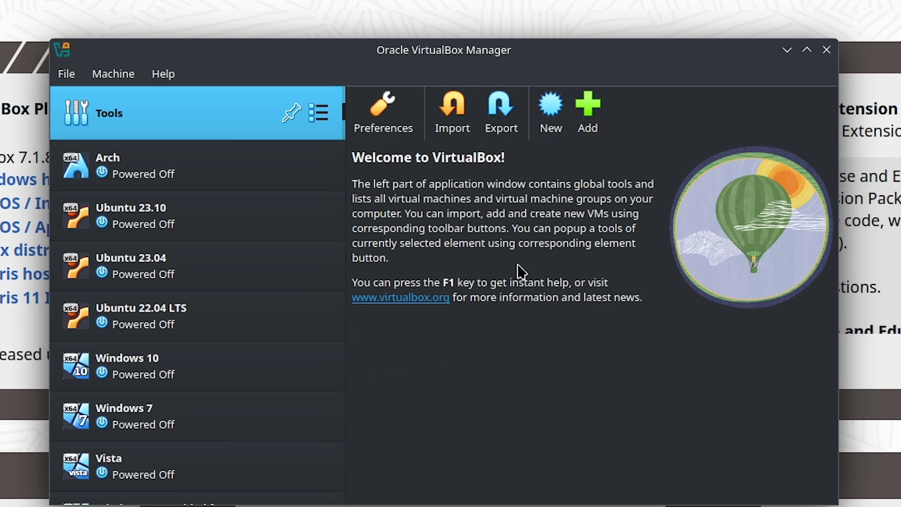
left_click(547, 134)
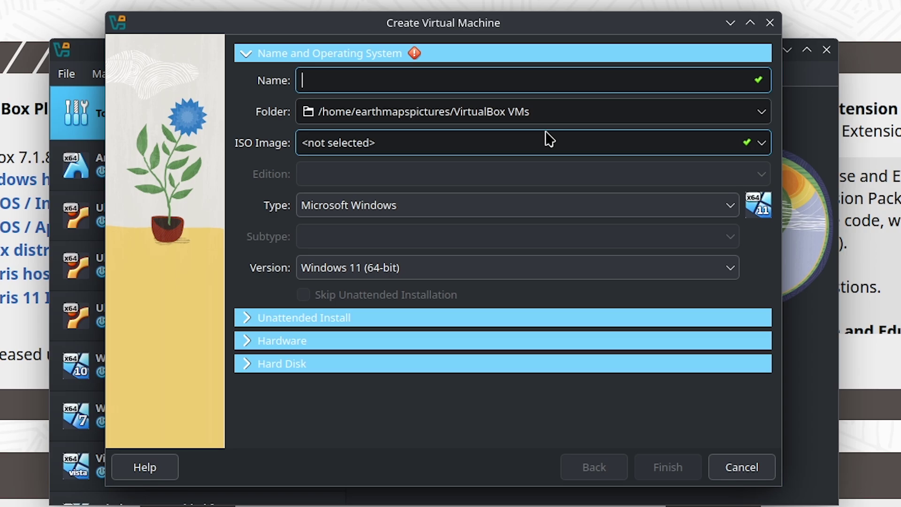
- Enter 'Mint' as the new virtual machine's name
type("Min")
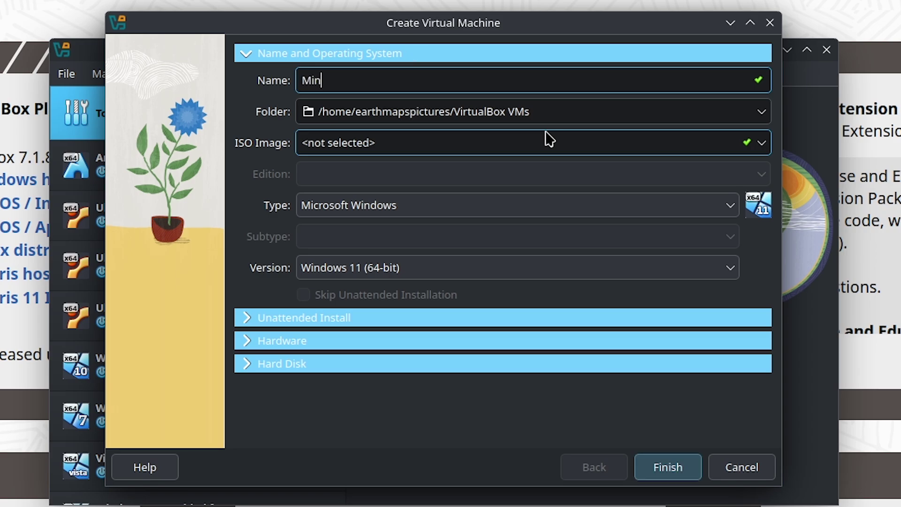
type("t")
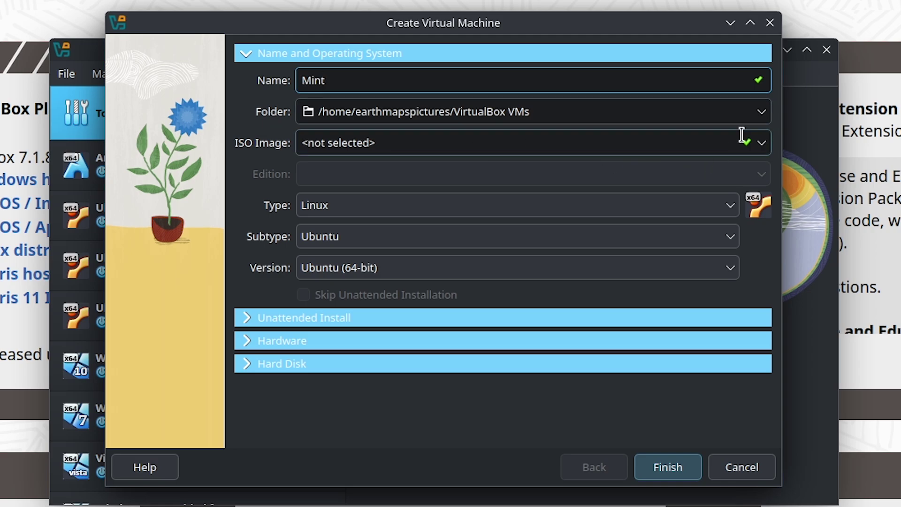
- Check the Mint machine's storage folder, keeping the default Virtualbox VMs path
left_click(762, 112)
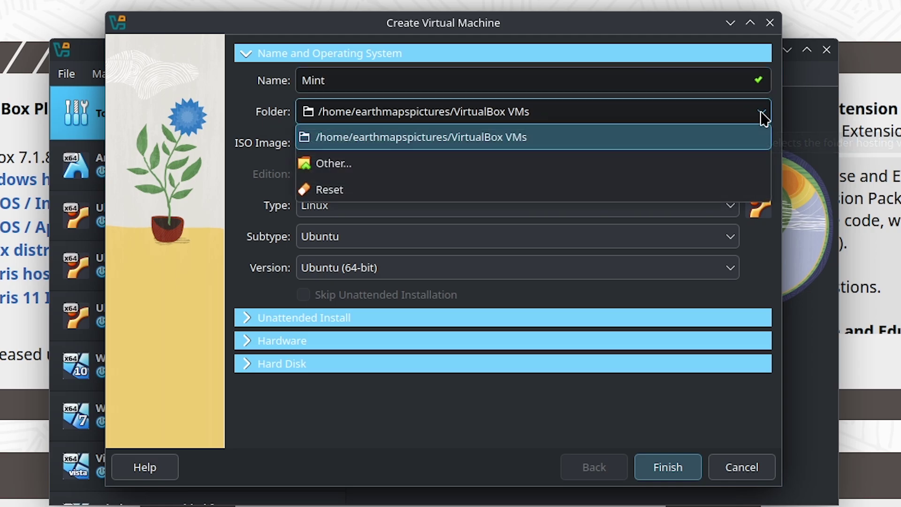
left_click(597, 169)
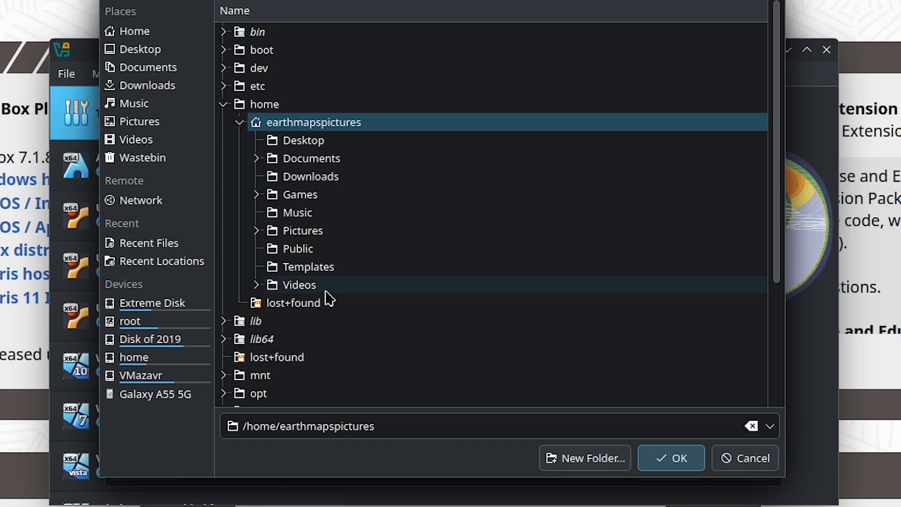
key("Escape")
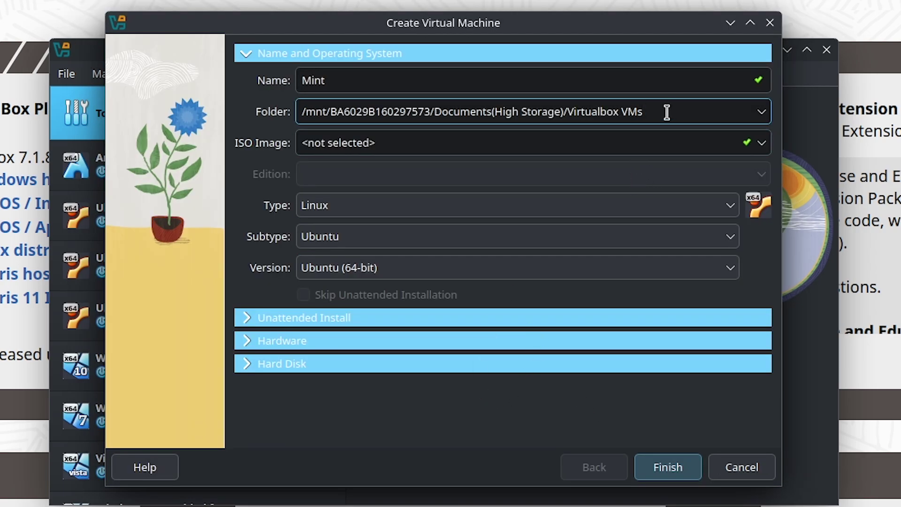
mouse_move(667, 113)
left_mouse_down()
mouse_move(257, 127)
mouse_move(669, 108)
left_mouse_up()
- Copy the location of linuxmint-22.1-cinnamon-64bit.iso in Dolphin, then bring back the Create Virtual Machine wizard
left_click(428, 144)
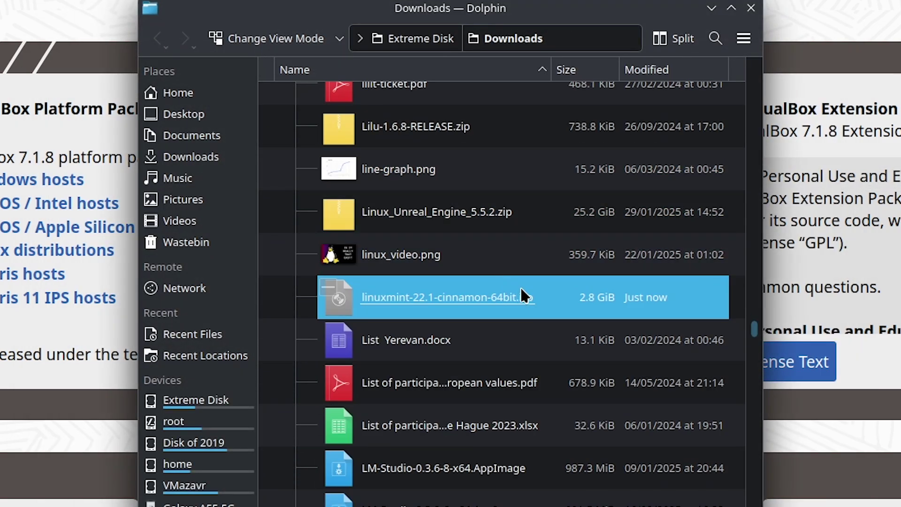
right_click(521, 291)
left_click(551, 398)
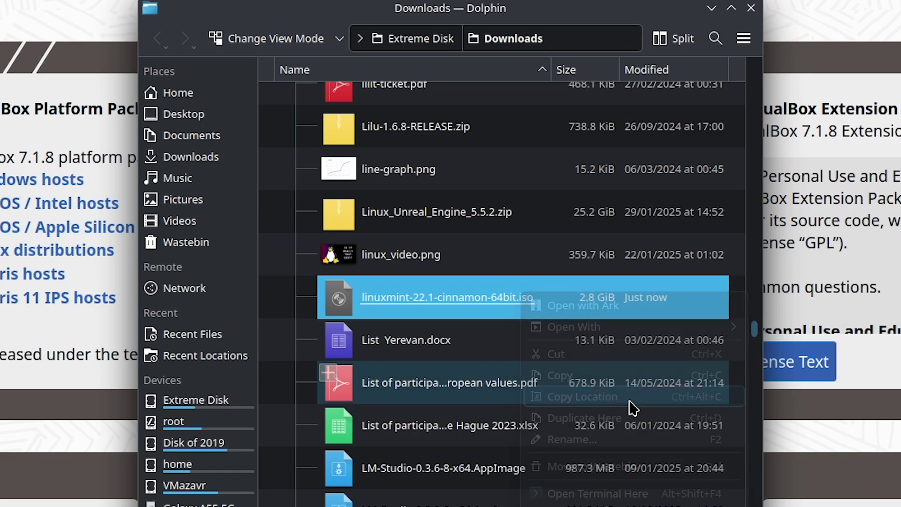
left_click(711, 9)
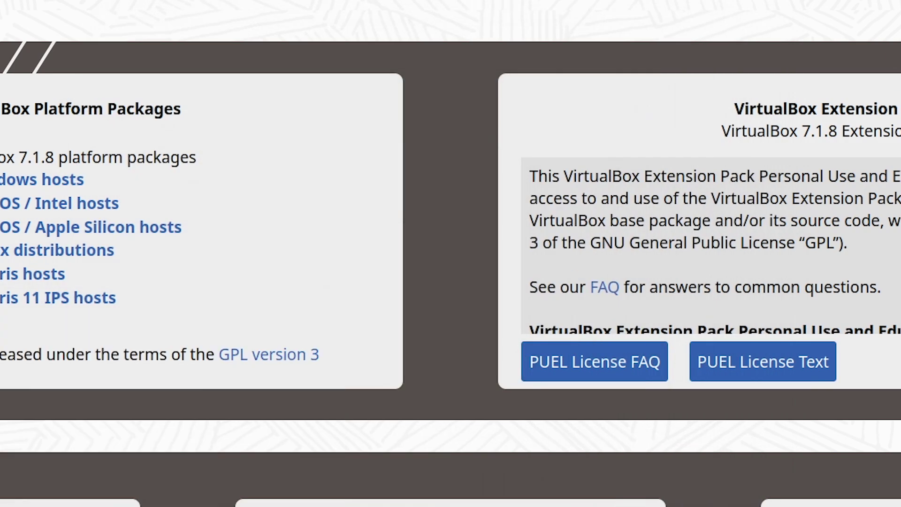
left_click(437, 506)
- Paste the linuxmint-22.1-cinnamon-64bit.iso path as the ISO image and reveal the Unattended Install settings
left_click(761, 143)
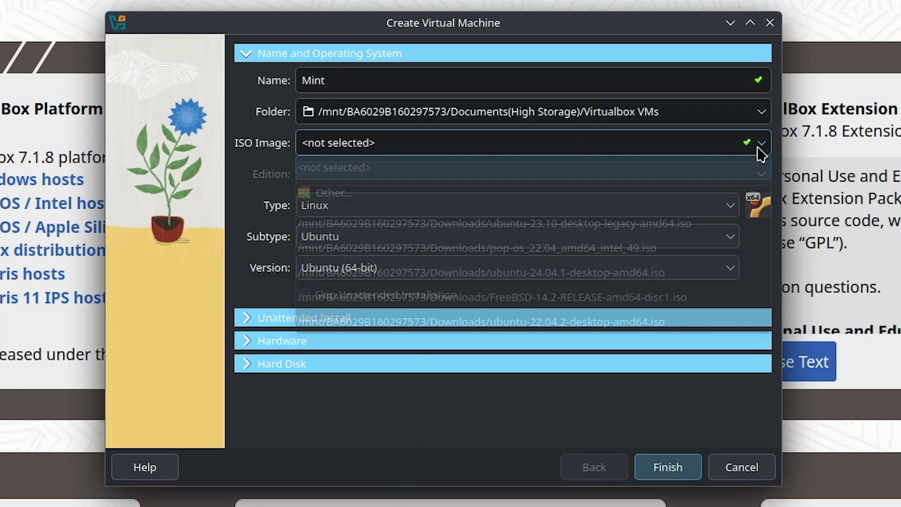
left_click(383, 201)
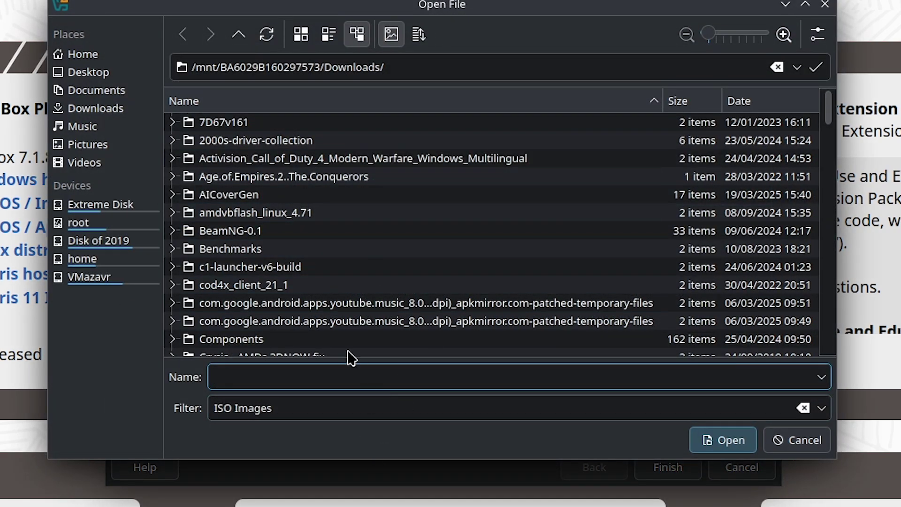
left_click(826, 6)
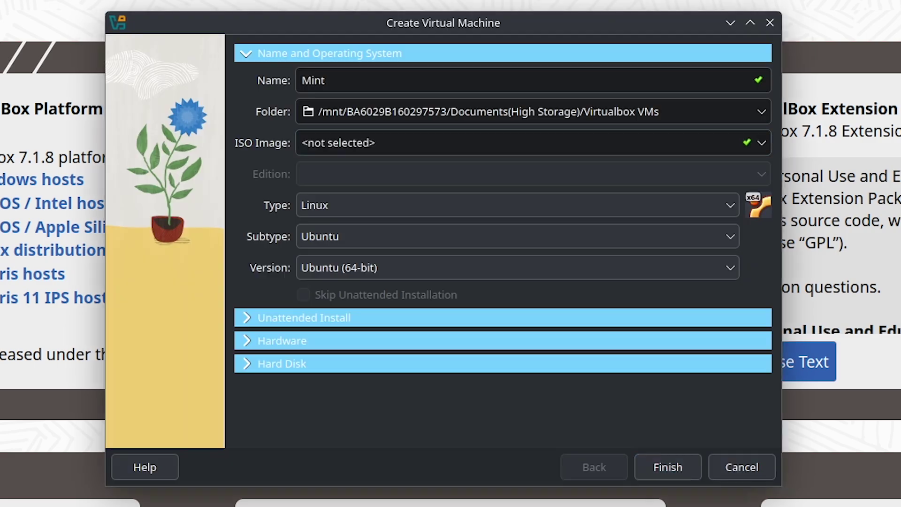
left_click(367, 155)
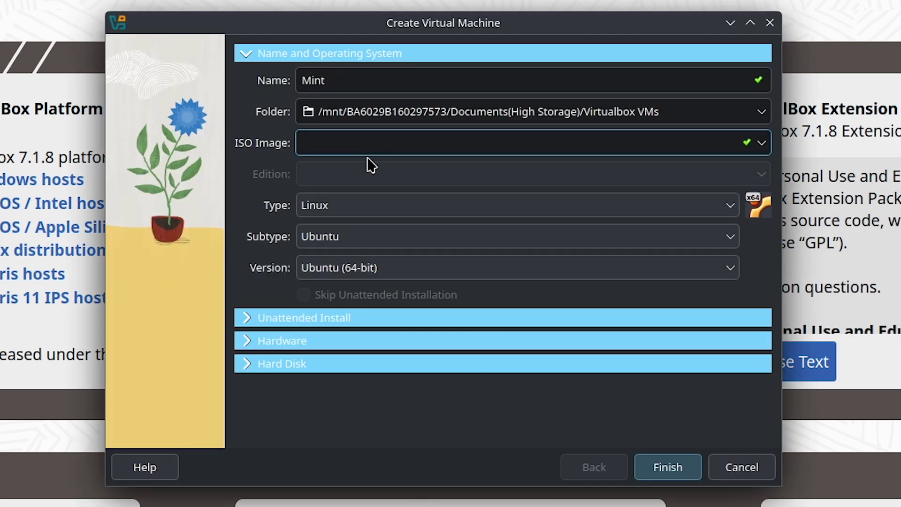
key("ctrl+v")
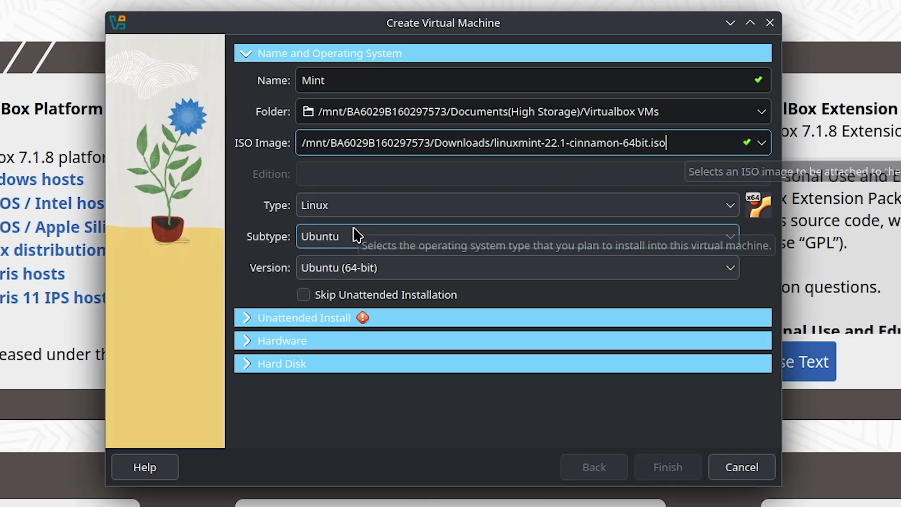
left_click(246, 317)
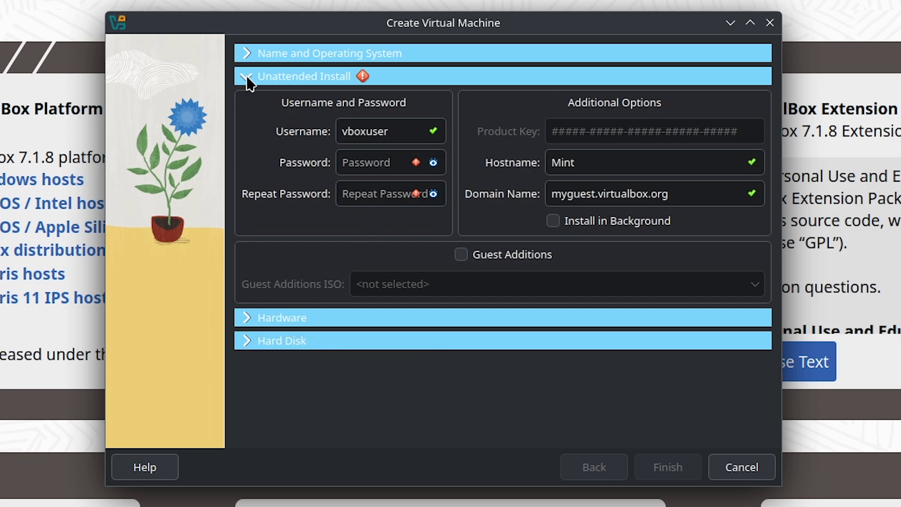
- Enable Skip Unattended Installation and confirm the username, password and hostname fields are greyed out
left_click(248, 54)
left_click(314, 295)
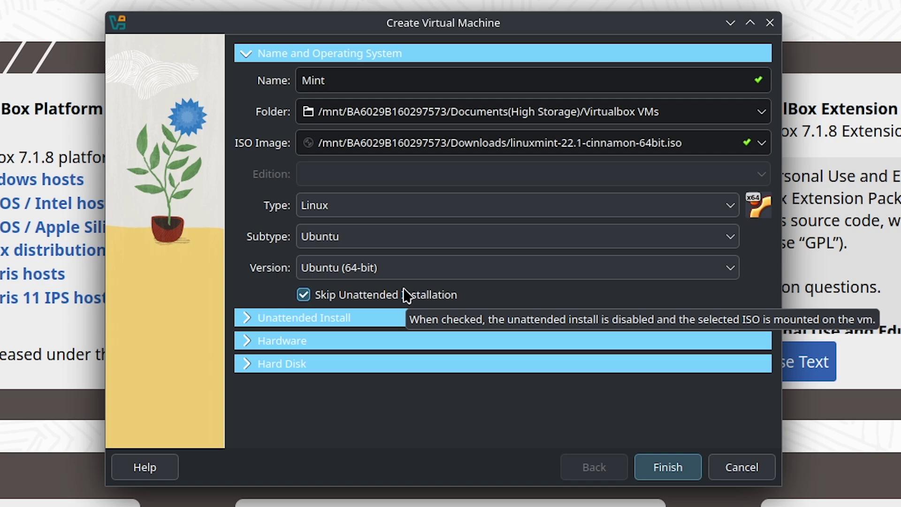
left_click(383, 315)
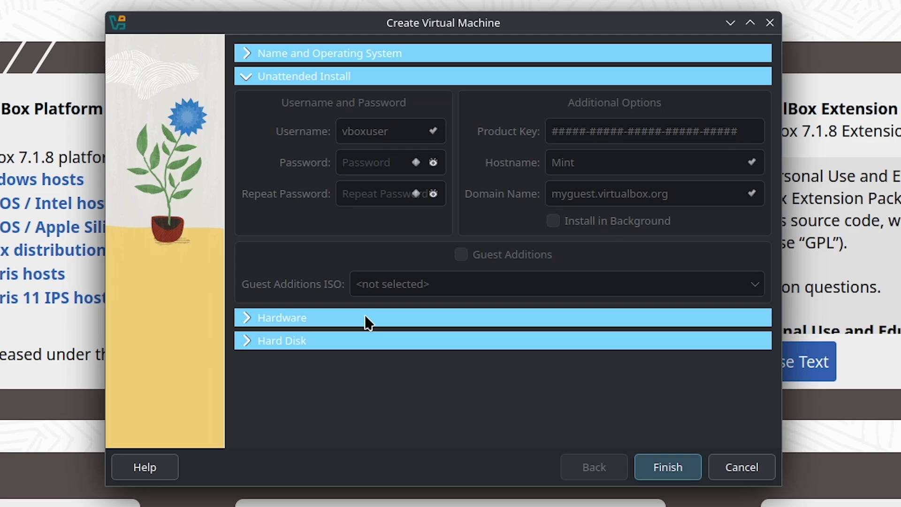
- Under Hardware, set base memory to 8192 MB and processors to 16
left_click(260, 324)
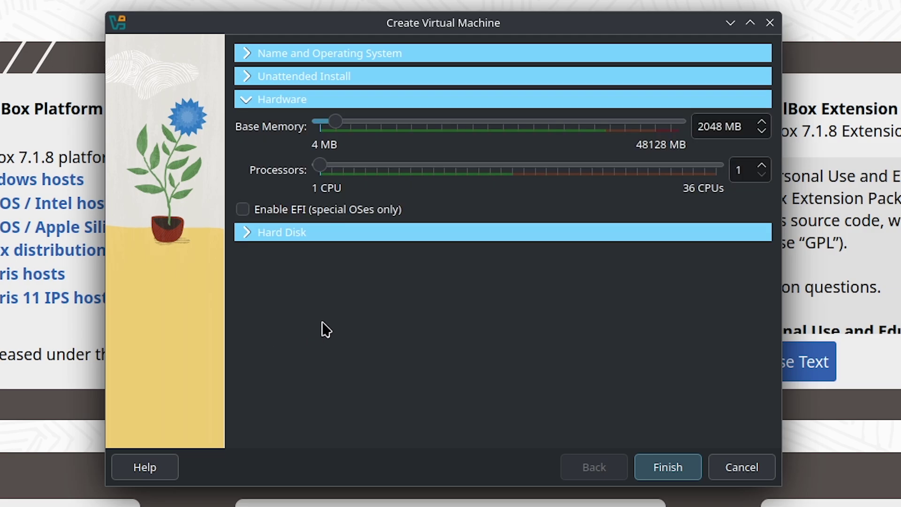
double_click(711, 125)
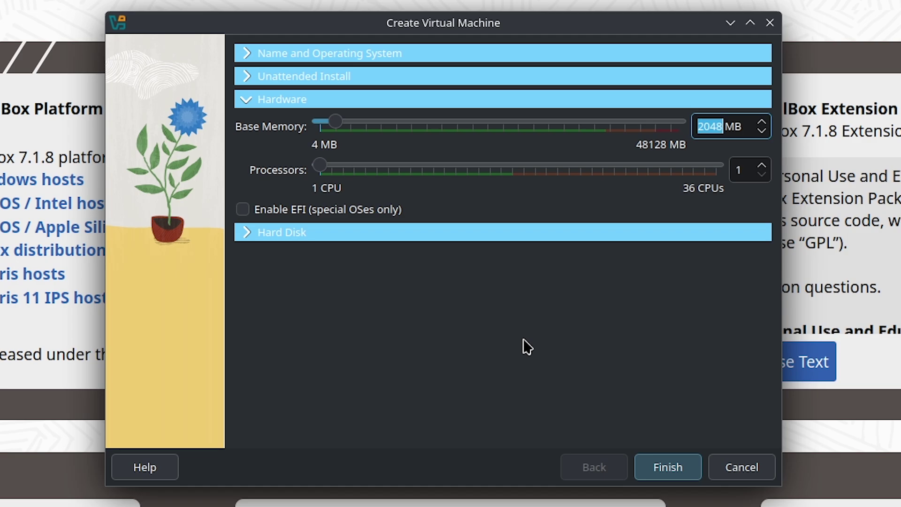
key("Up")
key("Up")
key("Up")
key("Up")
key("Up")
key("Up")
key("Up")
key("Up")
key("Up")
key("Up")
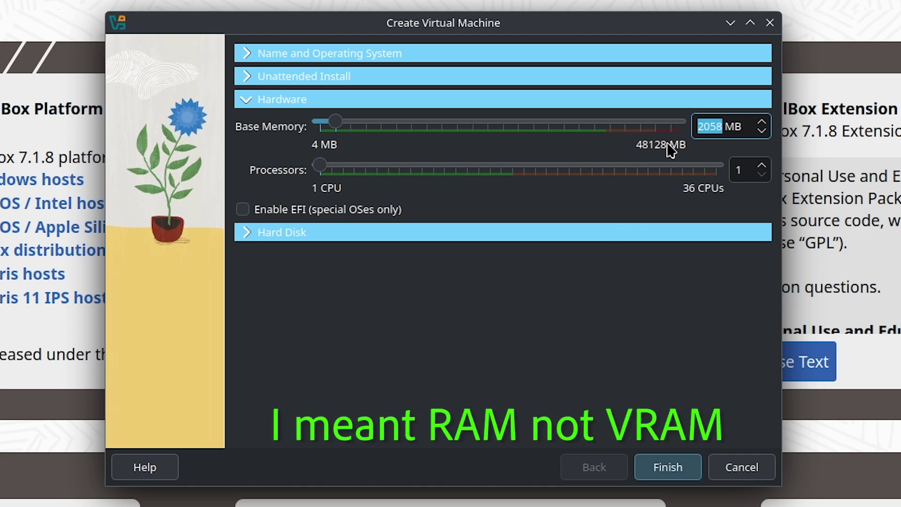
type("819")
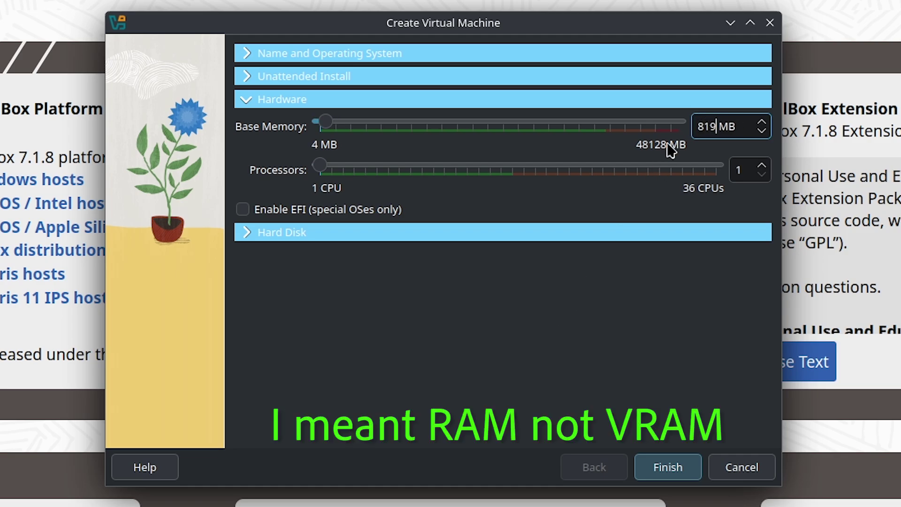
type("2")
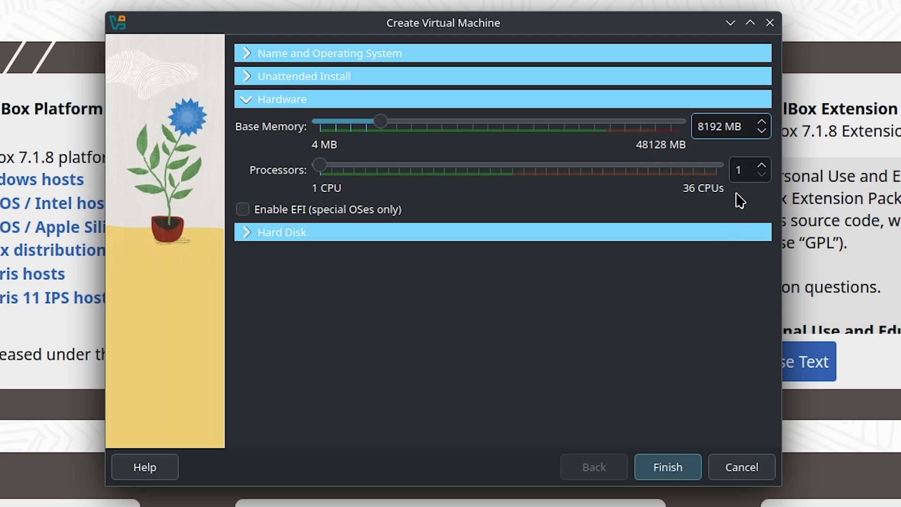
double_click(740, 171)
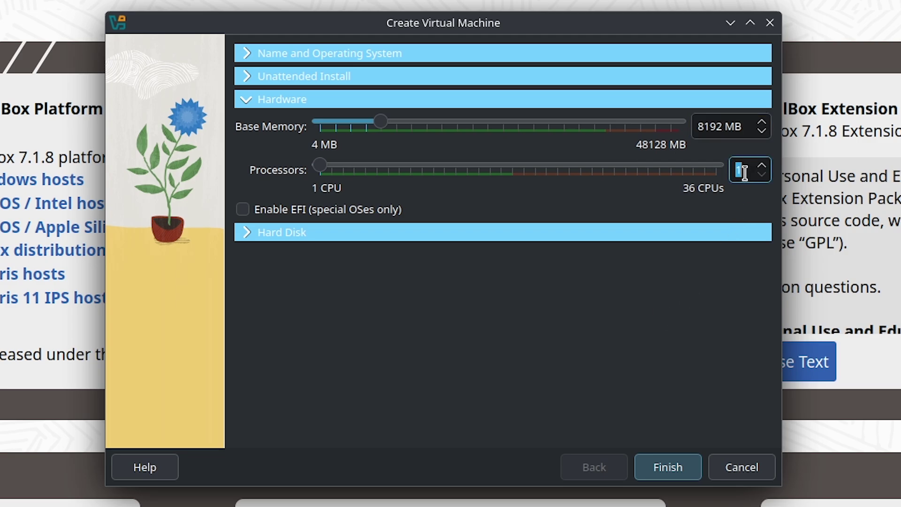
type("16")
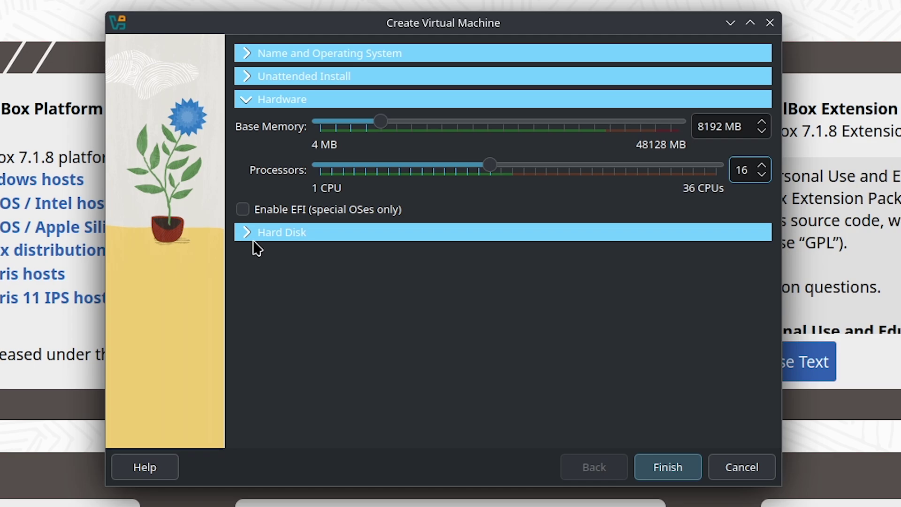
- Expand Hard Disk and inspect the Mint.vdi virtual disk file path
left_click(248, 233)
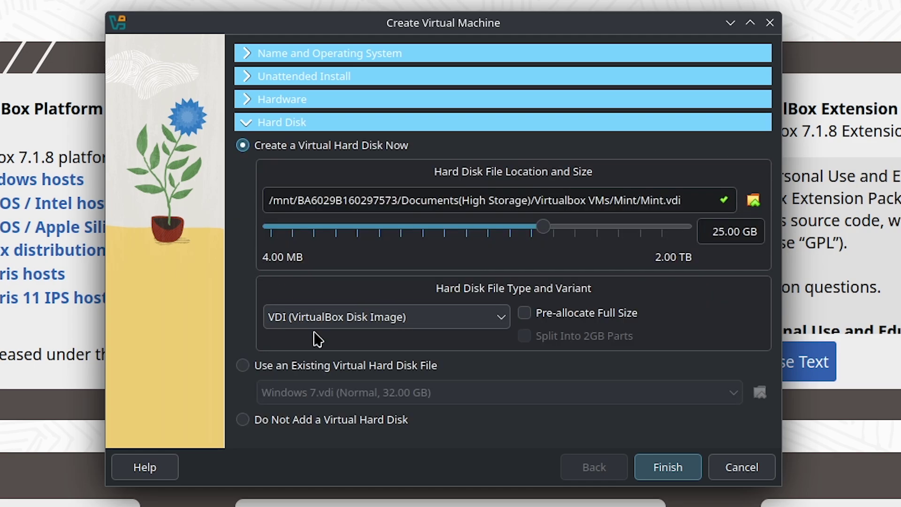
left_click(328, 200)
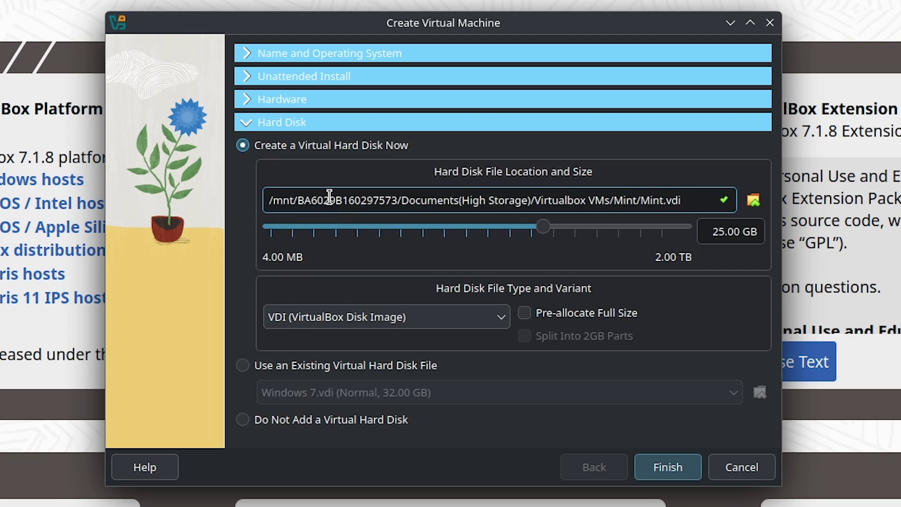
left_click_drag(328, 201, 680, 200)
left_click(675, 199)
- Set the disk size to 25 GB, after briefly trying 100, and finish creating the VM
double_click(713, 236)
type("100")
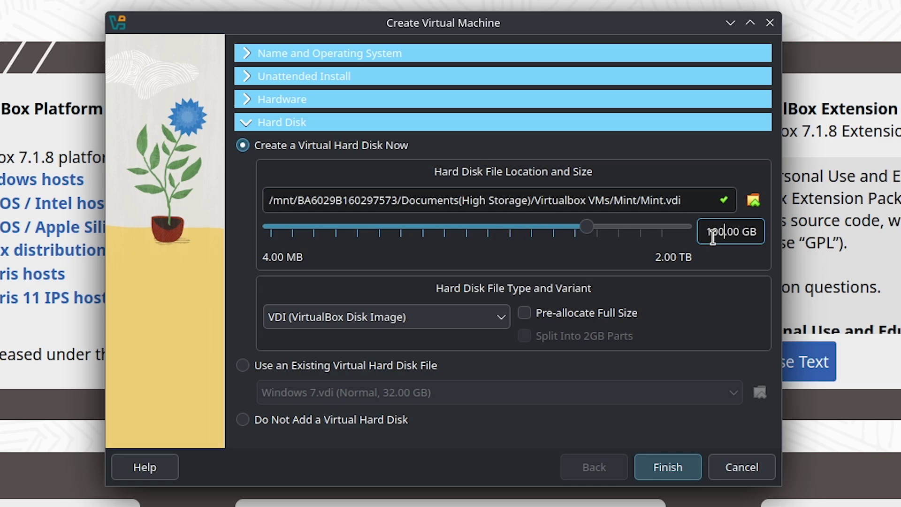
double_click(712, 235)
type("25")
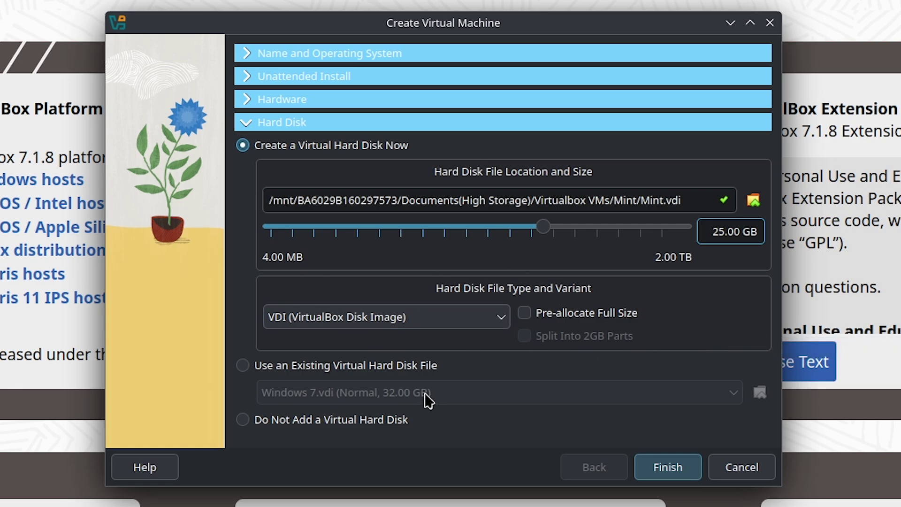
left_click(667, 467)
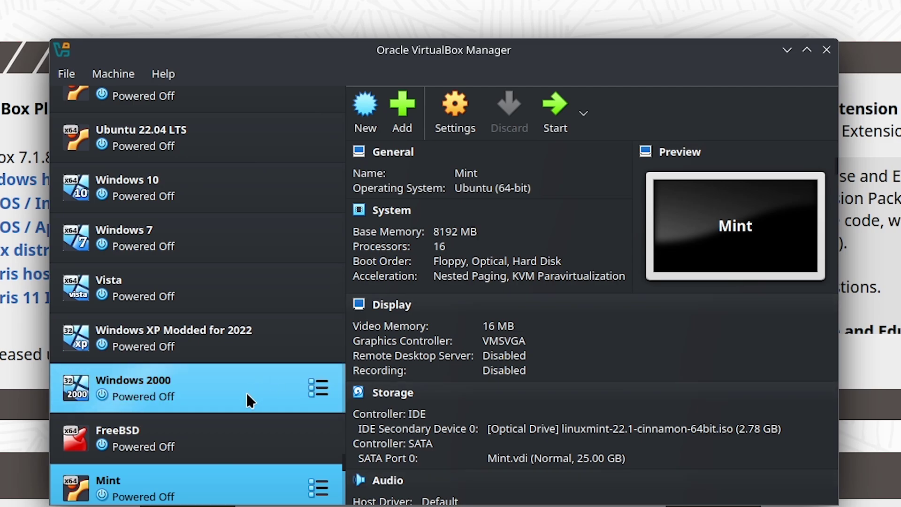
- Scroll through the Mint VM's details to review System, Storage and Network settings
scroll(243, 423, "down", 1)
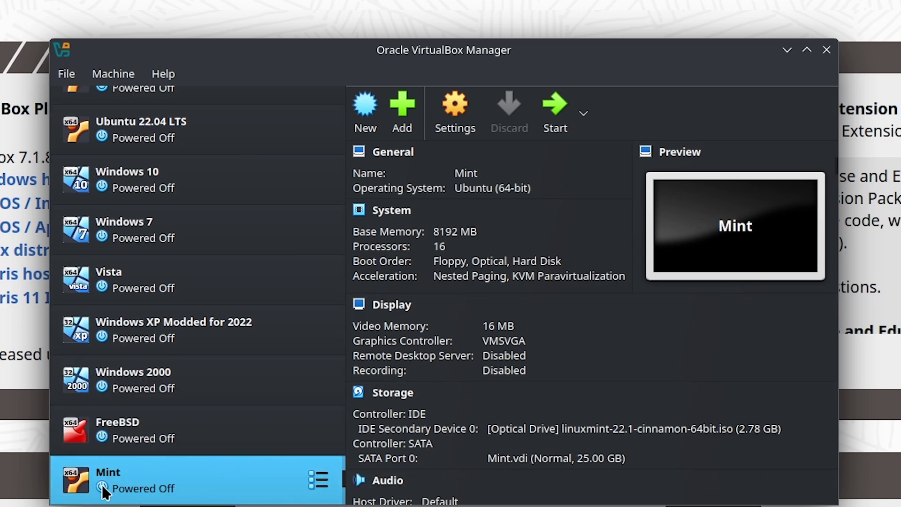
scroll(188, 485, "up", 4)
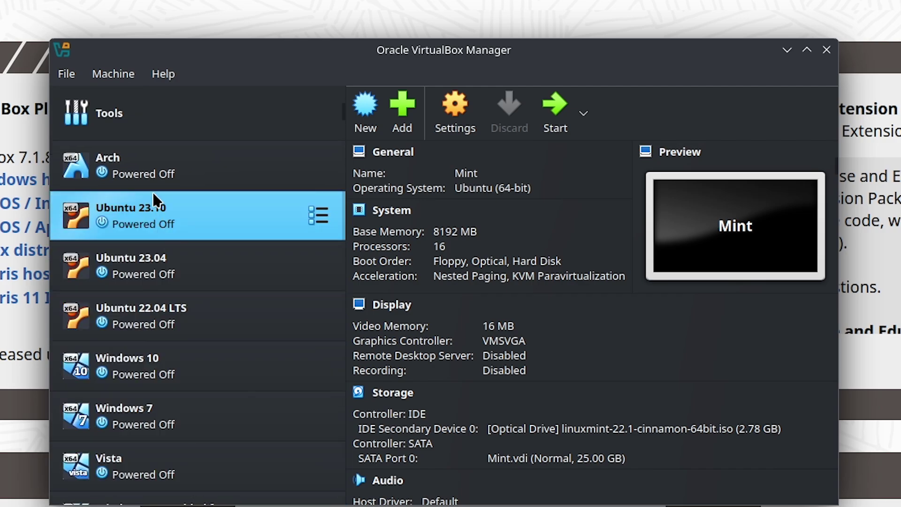
scroll(194, 282, "down", 4)
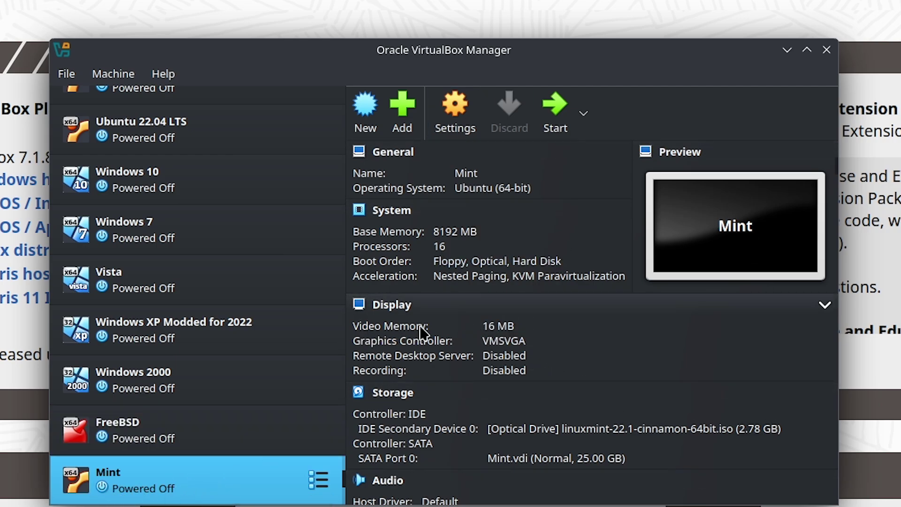
- Raise the Mint VM's video memory to 256 MB
left_click(508, 330)
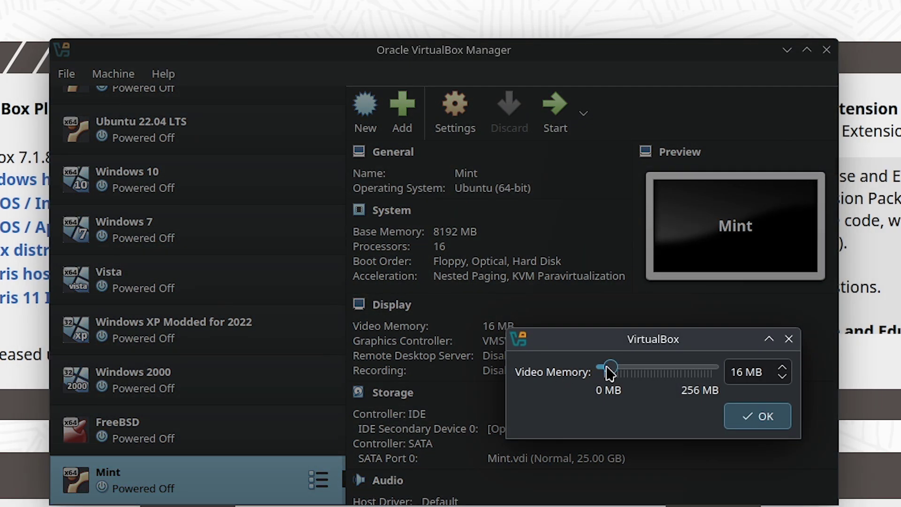
left_click_drag(609, 368, 713, 370)
left_click(751, 423)
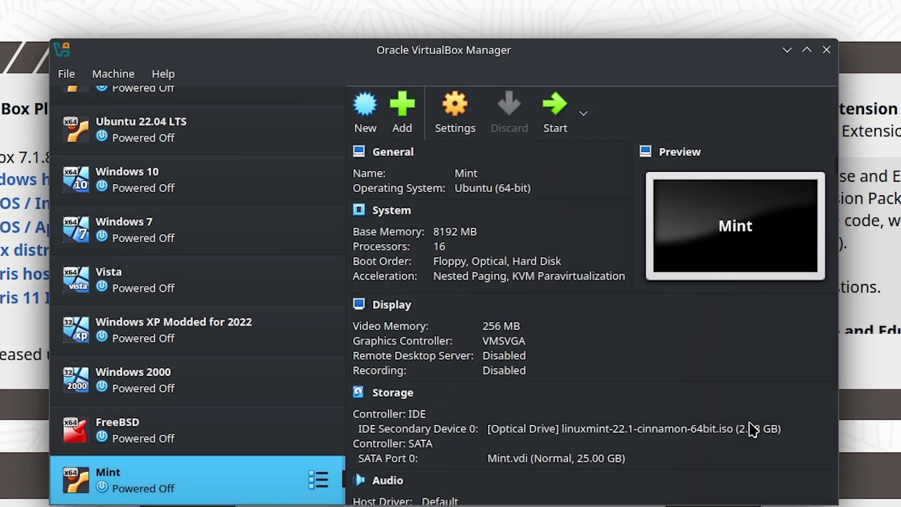
left_click(495, 327)
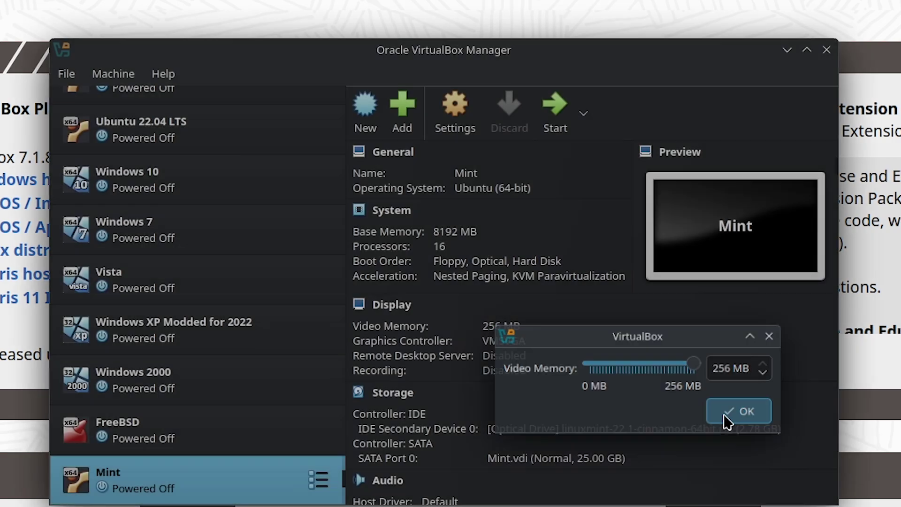
left_click(727, 420)
scroll(533, 389, "down", 3)
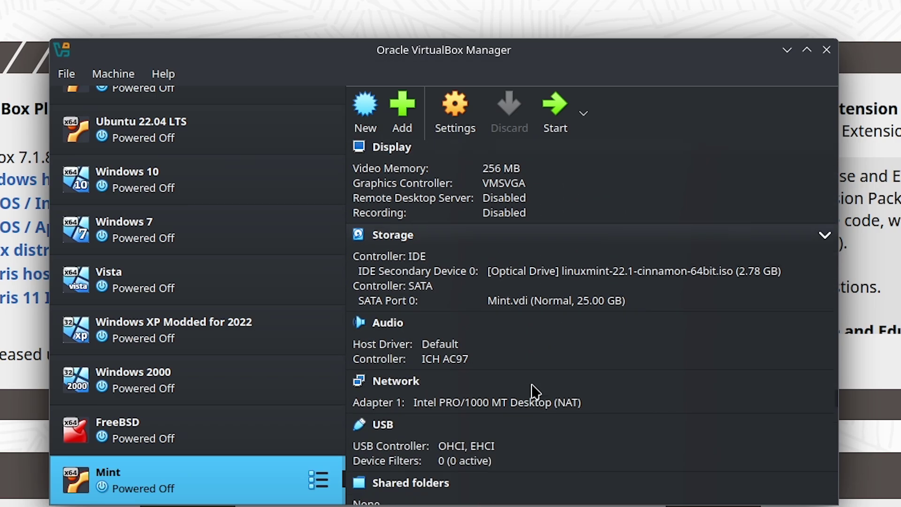
scroll(535, 393, "up", 3)
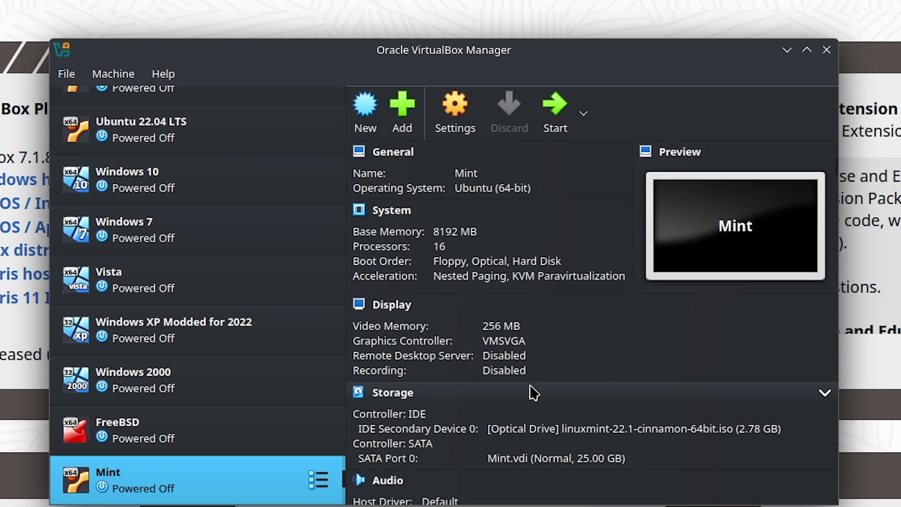
- Start the Mint VM, dismiss the mouse-capture notice, and boot with Start Linux Mint
left_click(556, 123)
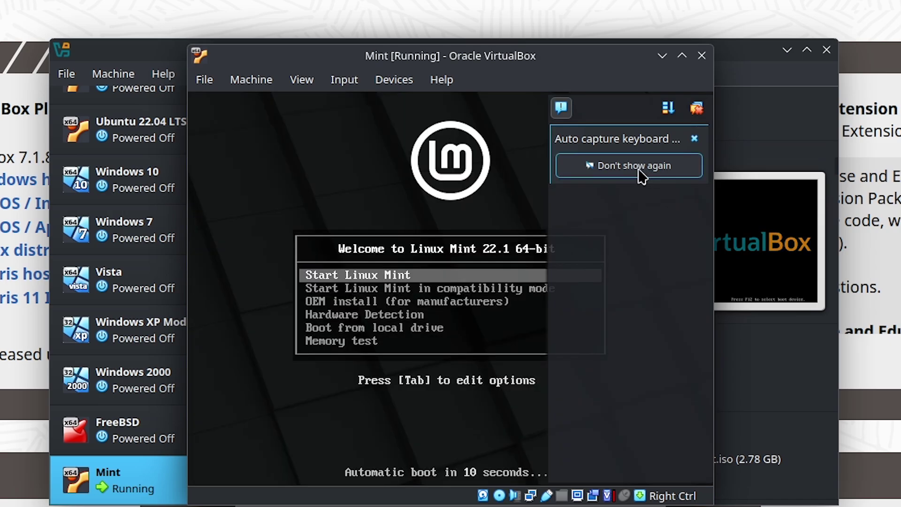
left_click(446, 195)
left_click(671, 109)
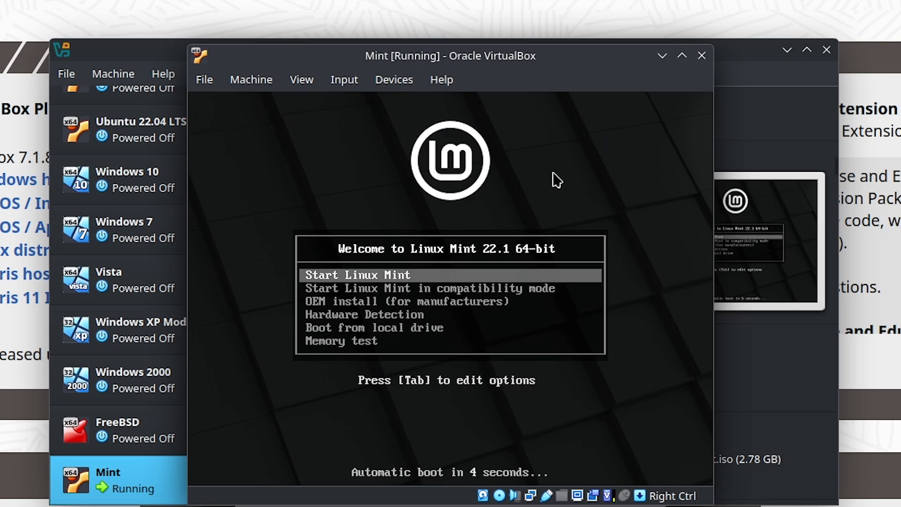
key("Down")
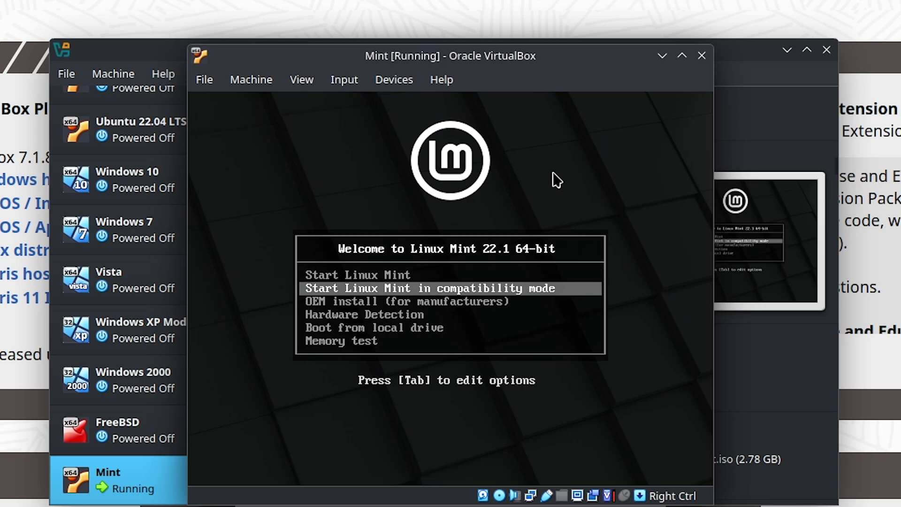
key("Up")
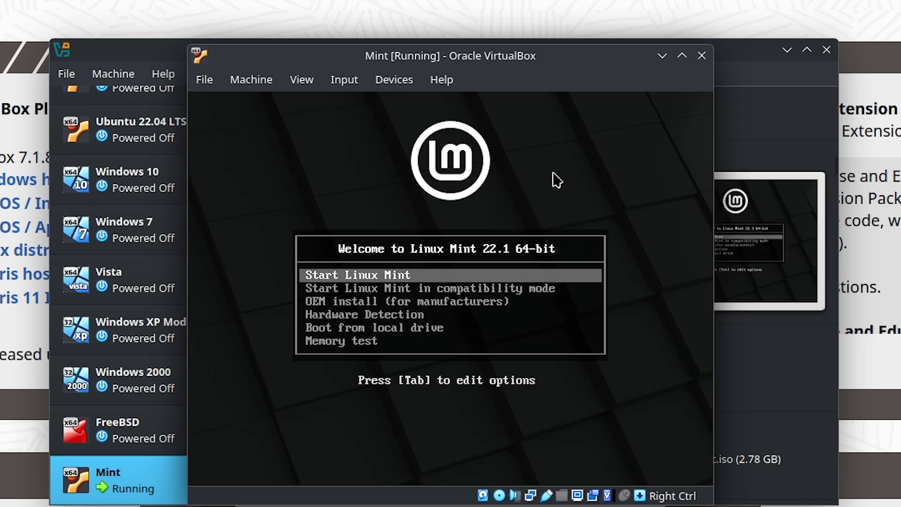
key("Return")
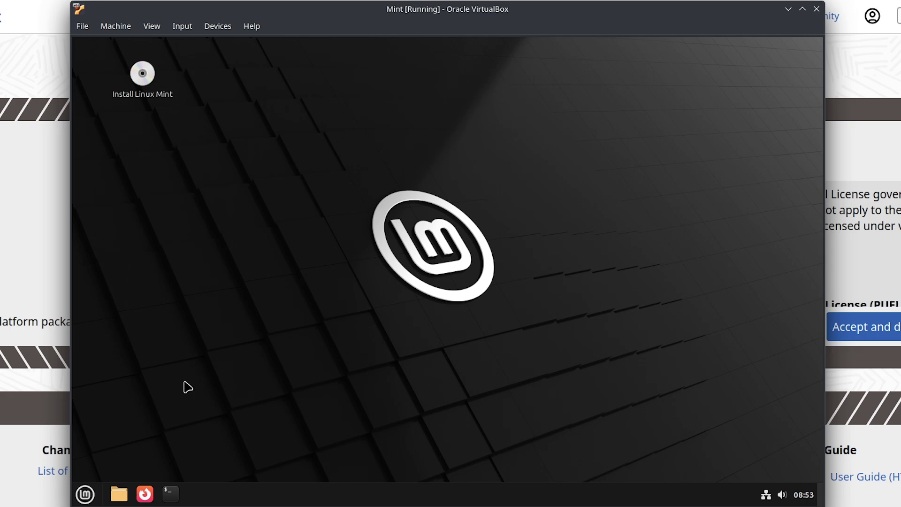
left_click_drag(236, 219, 598, 434)
left_click_drag(154, 191, 279, 136)
left_click(84, 490)
left_click(85, 489)
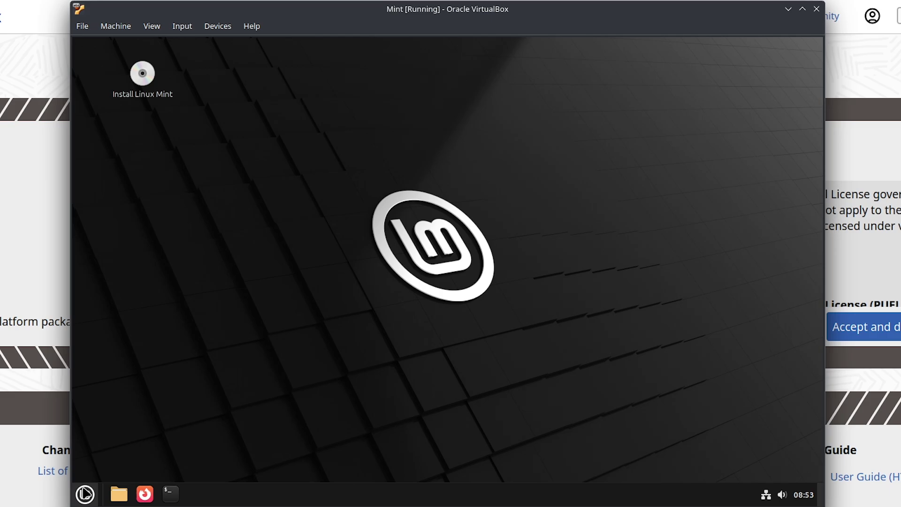
left_click(85, 492)
mouse_move(220, 212)
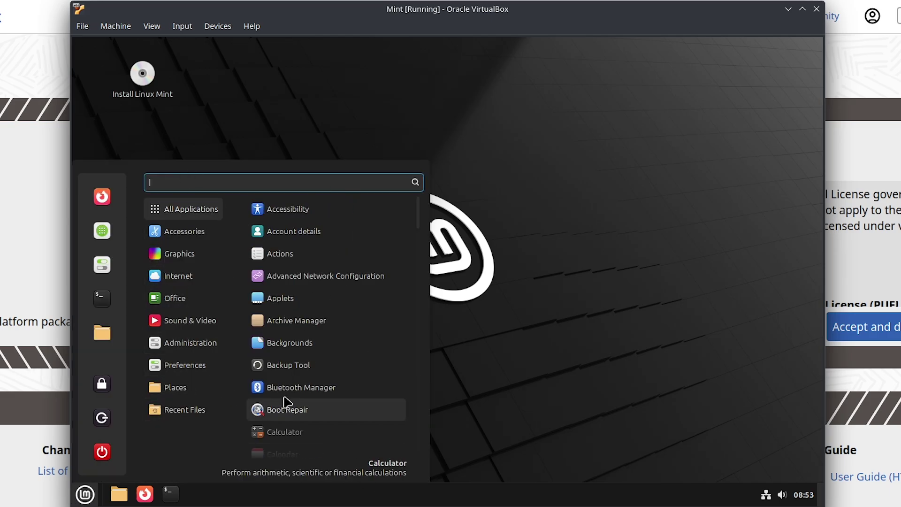
scroll(327, 382, "down", 6)
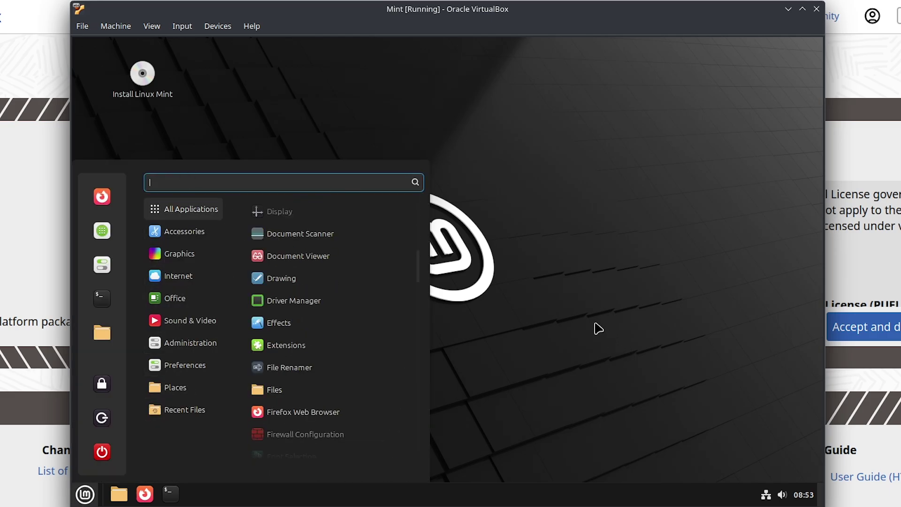
left_click(628, 297)
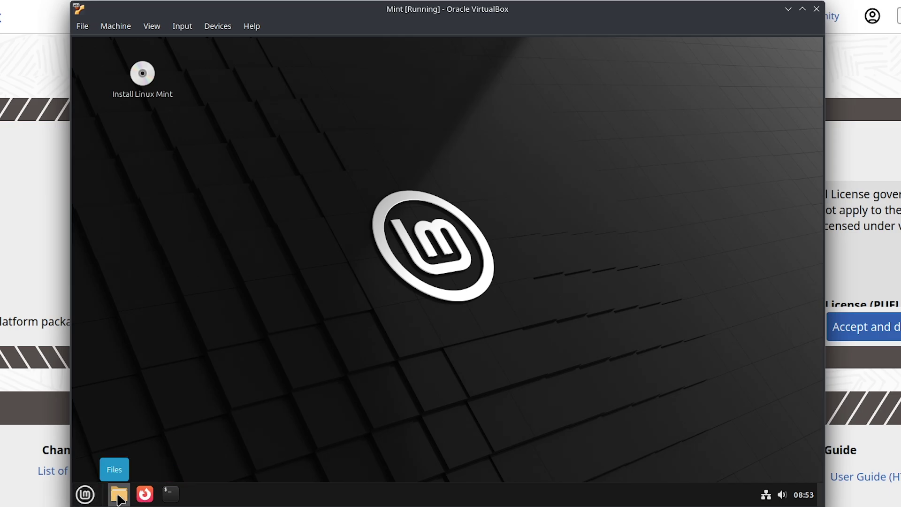
left_click(85, 493)
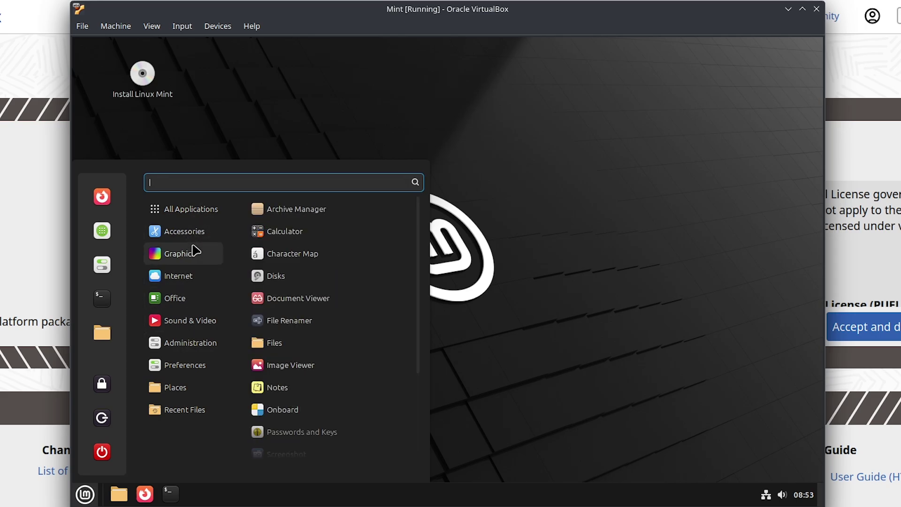
left_click(473, 281)
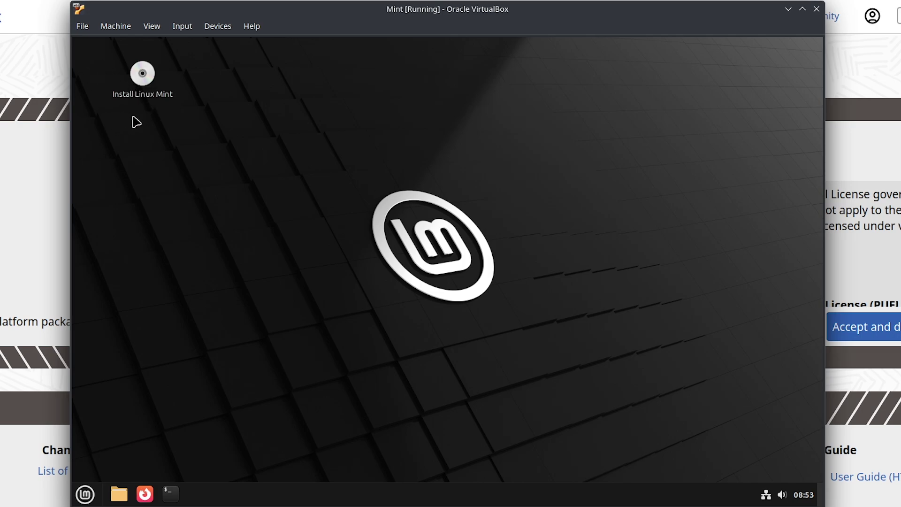
- Launch Install Linux Mint and continue with English as the language
double_click(141, 82)
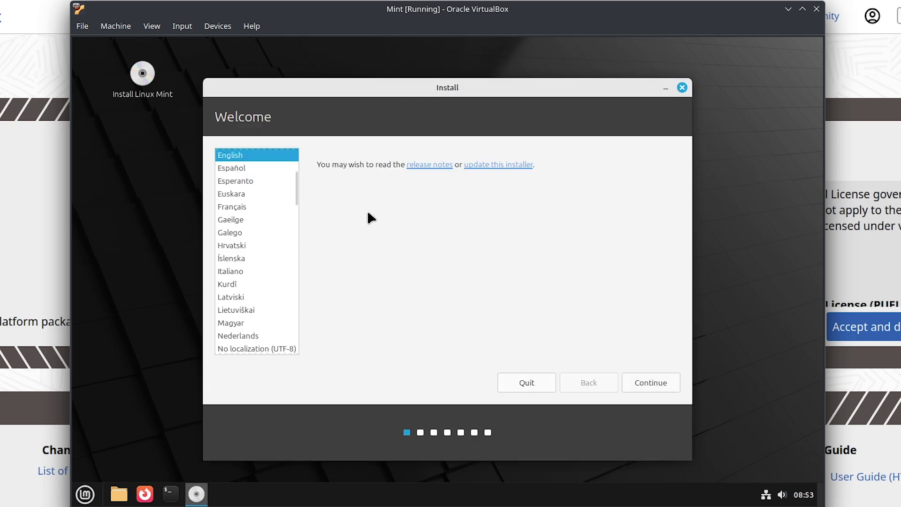
scroll(253, 230, "down", 5)
scroll(252, 224, "up", 5)
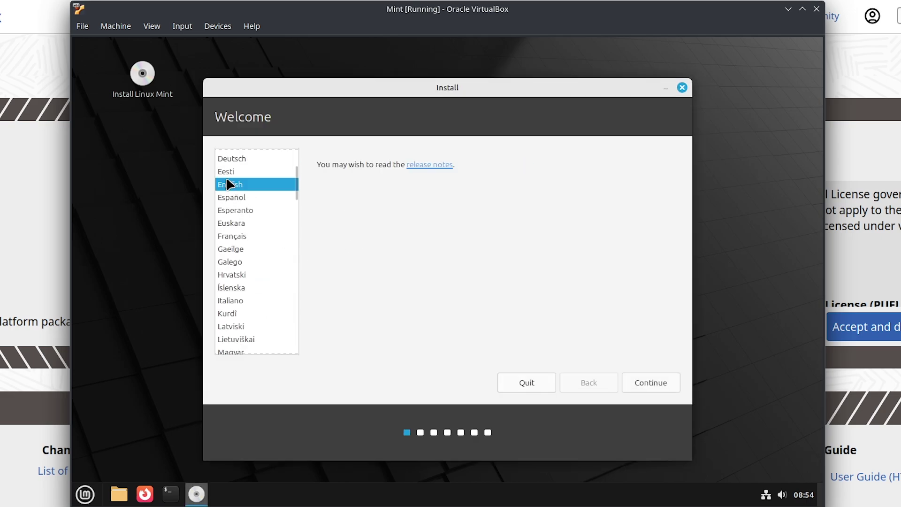
left_click(639, 380)
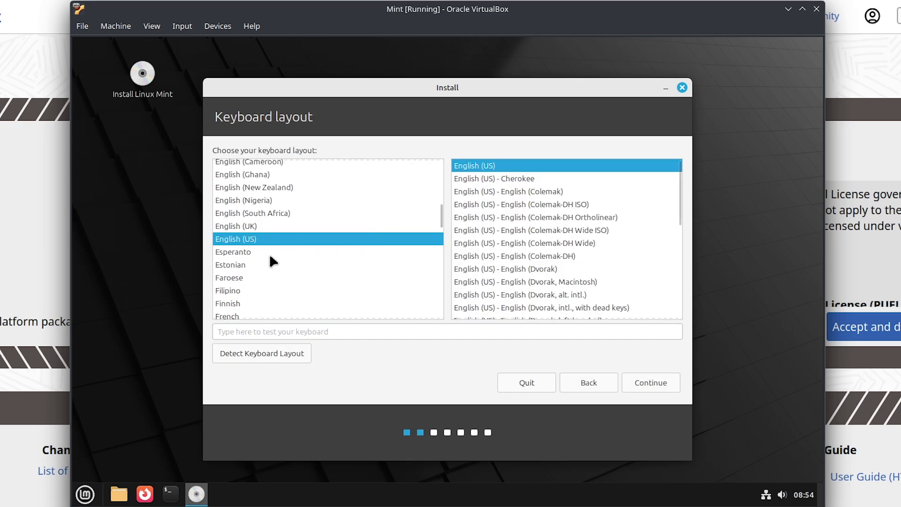
- Choose English (US) as the keyboard layout after briefly trying English (UK)
left_click(272, 226)
left_click(275, 239)
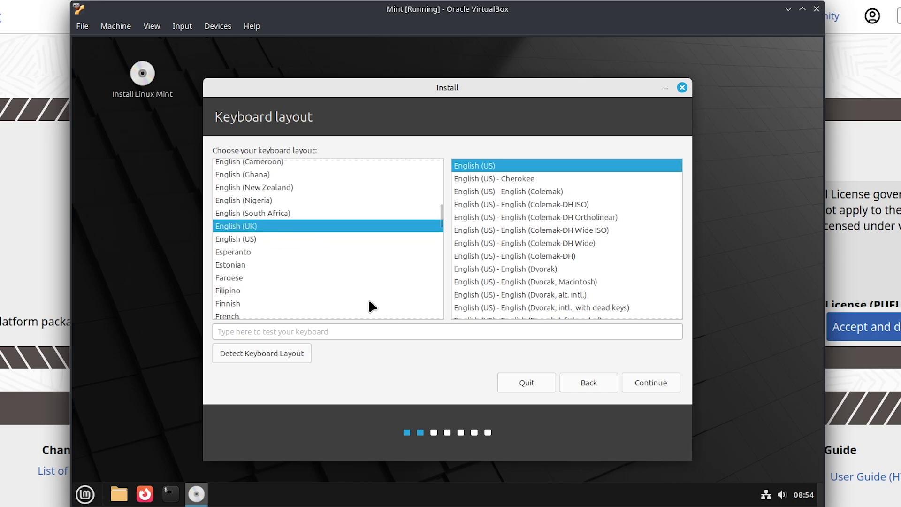
left_click(336, 226)
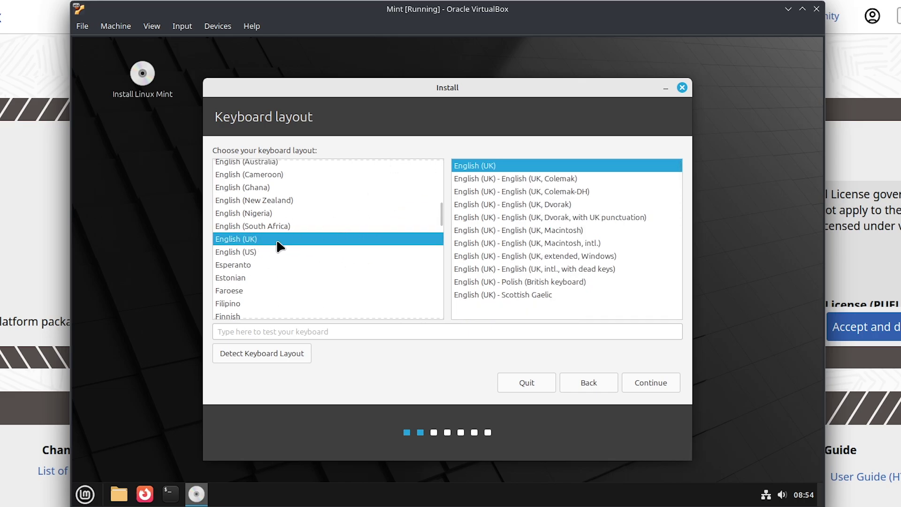
left_click(265, 249)
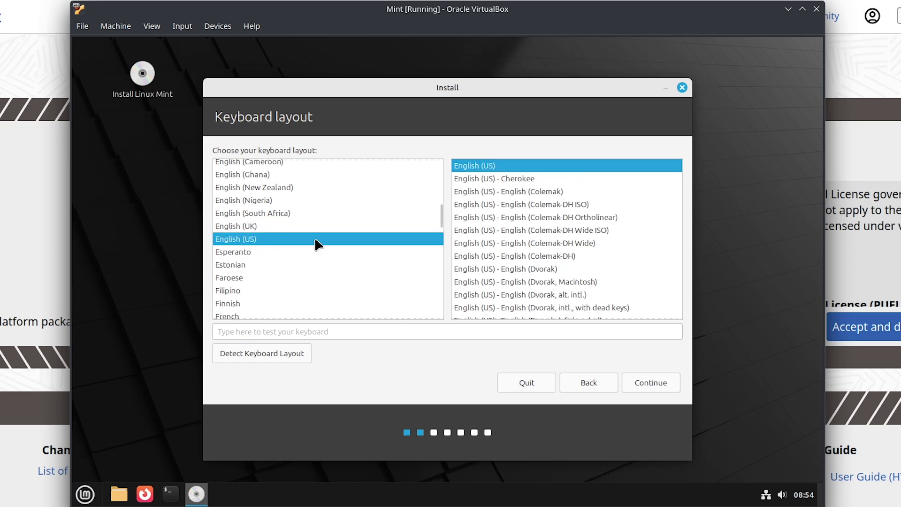
- Accept the keyboard layout and keep multimedia codecs ticked to reach the Installation type step
left_click(652, 385)
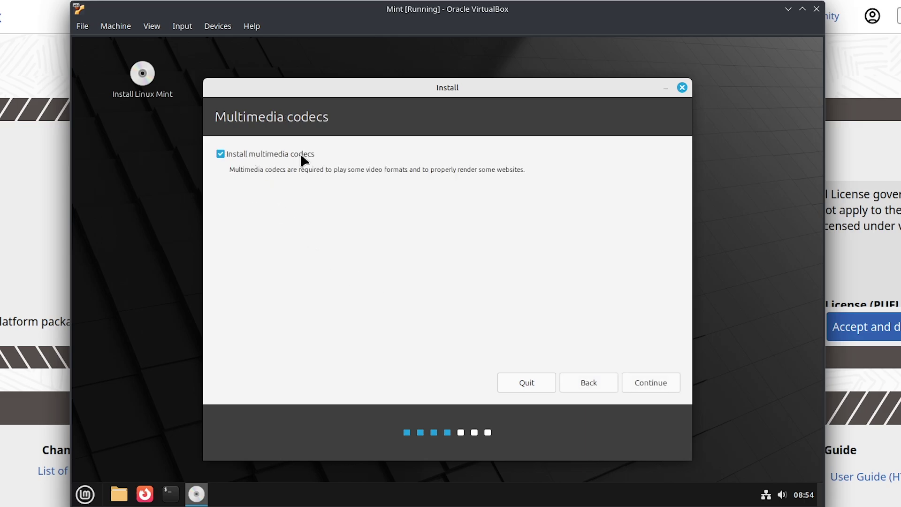
left_click_drag(247, 169, 525, 170)
left_click_drag(525, 170, 403, 171)
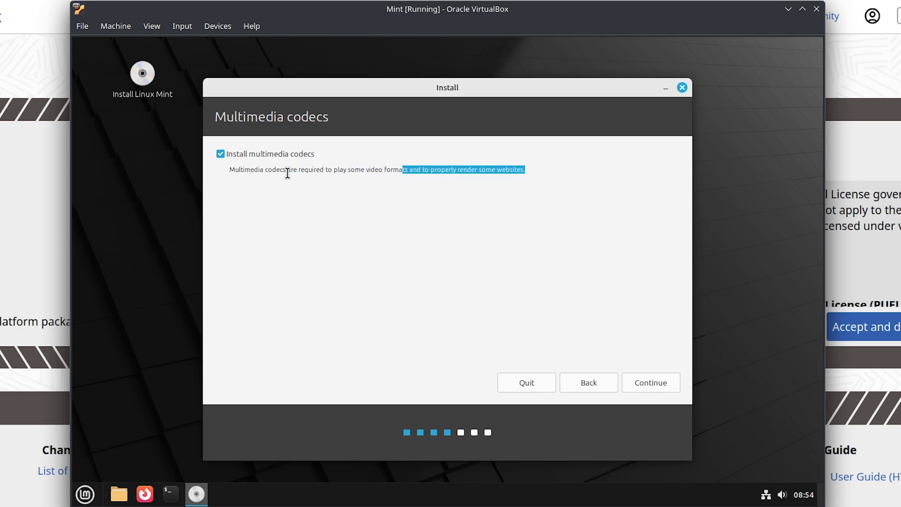
left_click(626, 390)
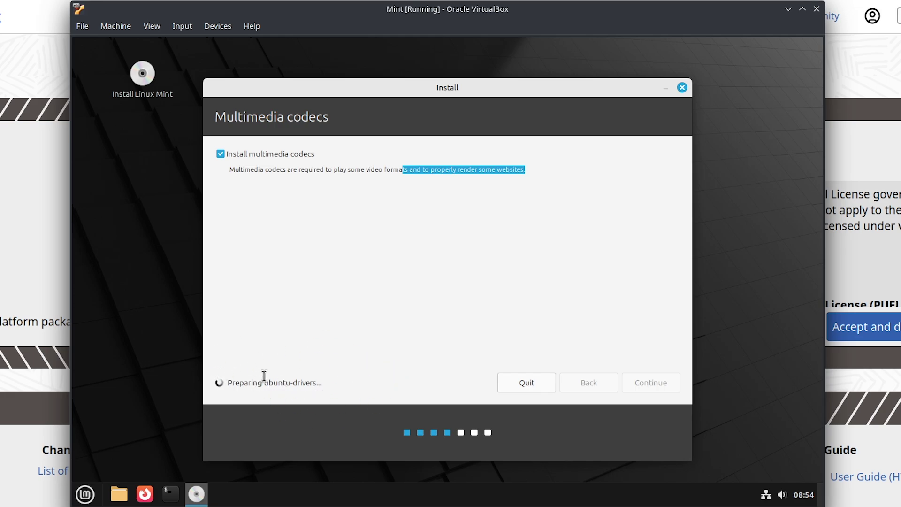
left_click_drag(264, 382, 386, 383)
left_click_drag(290, 383, 387, 366)
left_click_drag(294, 386, 606, 205)
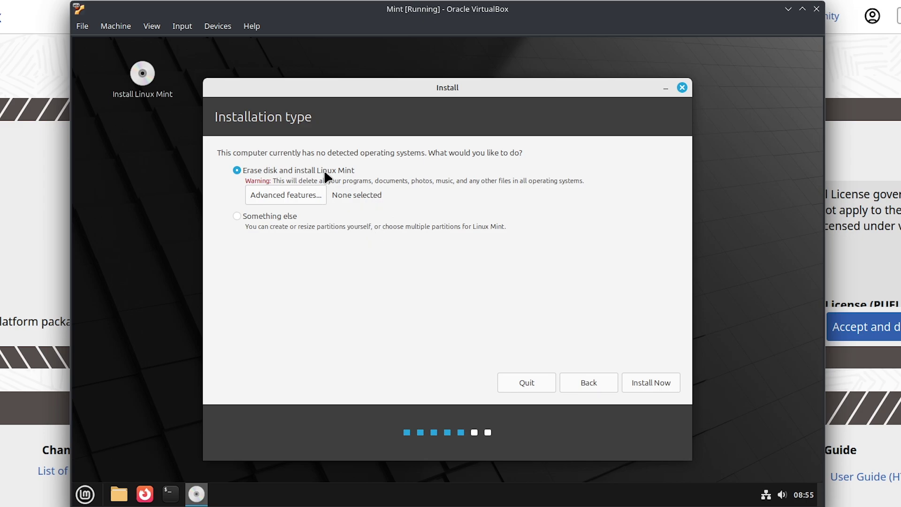
- Install with Erase disk and confirm writing the partition changes to disk
left_click(650, 384)
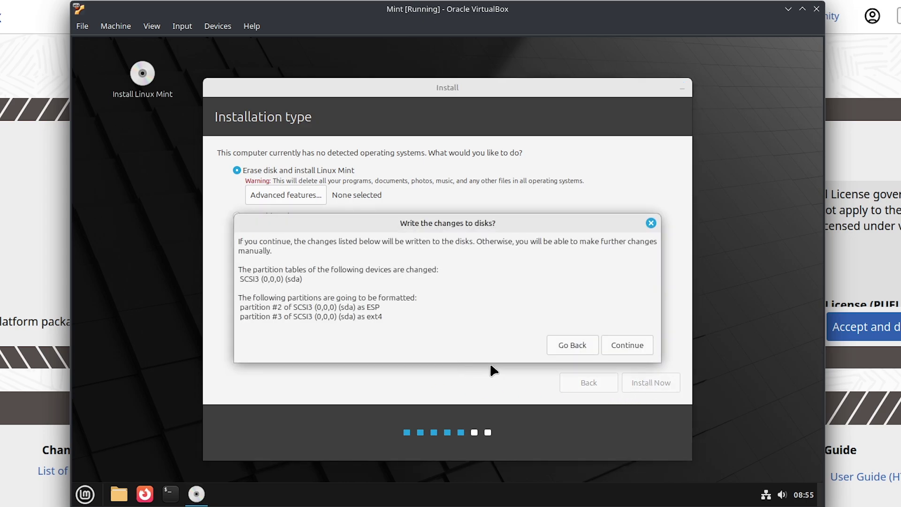
left_click(626, 345)
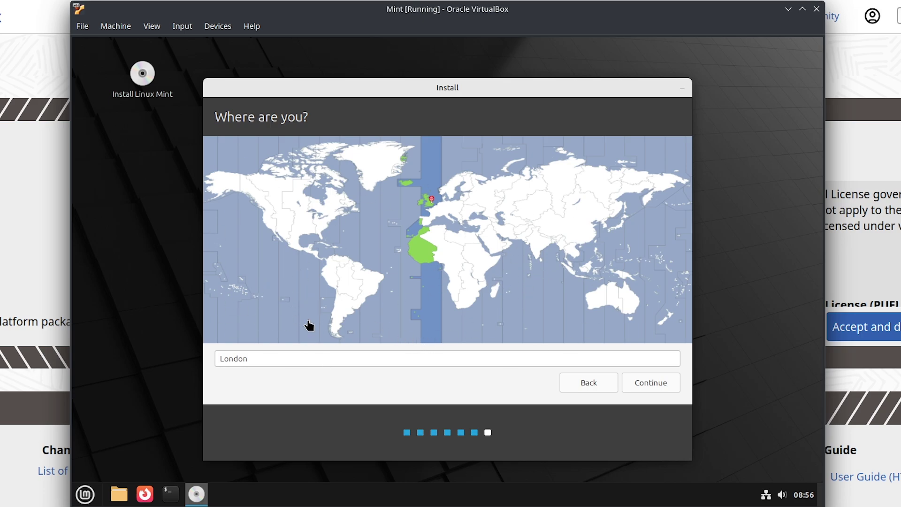
- Move the map pin to southern Africa and choose 'Cape Town (Western Cape, South Africa)' as the location
left_click(459, 305)
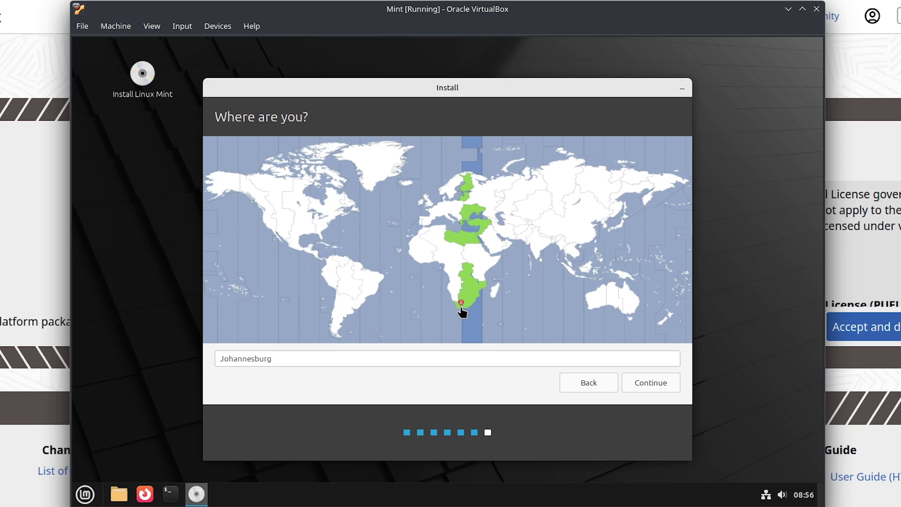
left_click(459, 309)
left_click(409, 359)
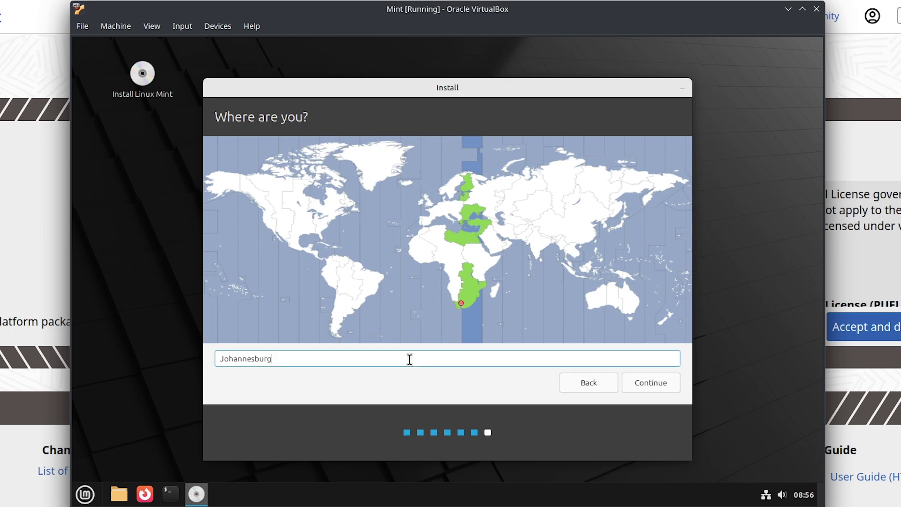
double_click(409, 359)
type("Cape tou")
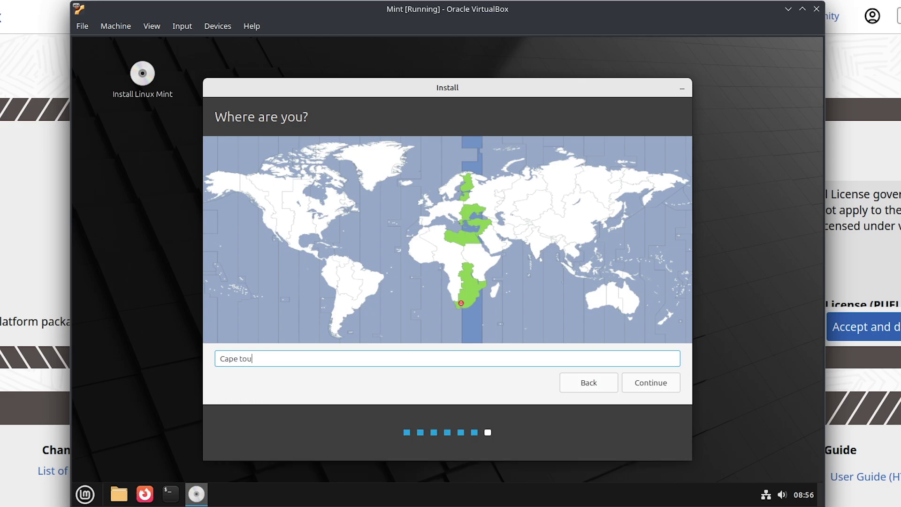
key("BackSpace")
type("wn")
left_click(246, 360)
key("BackSpace")
type("T")
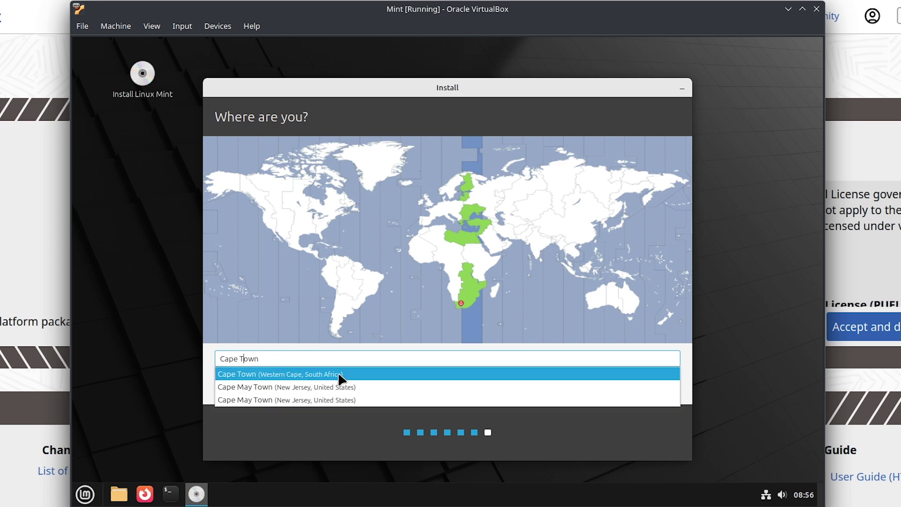
left_click(264, 375)
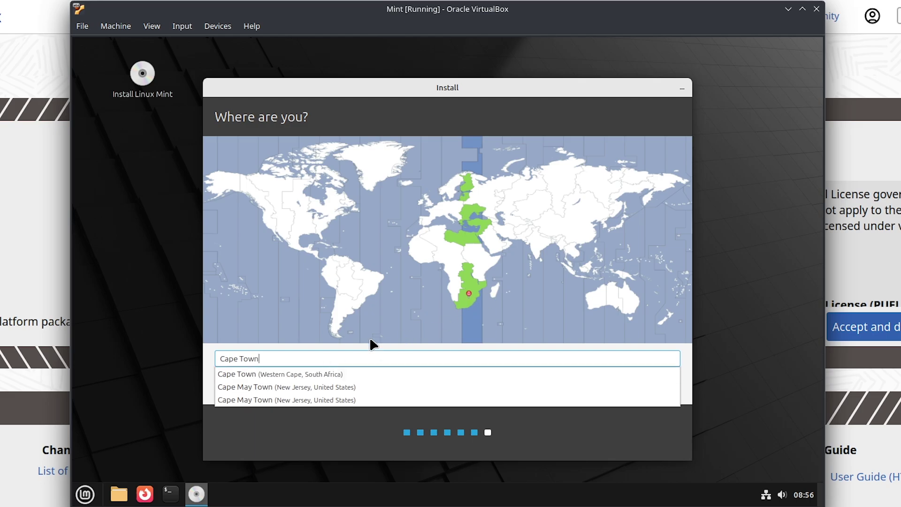
left_click(477, 344)
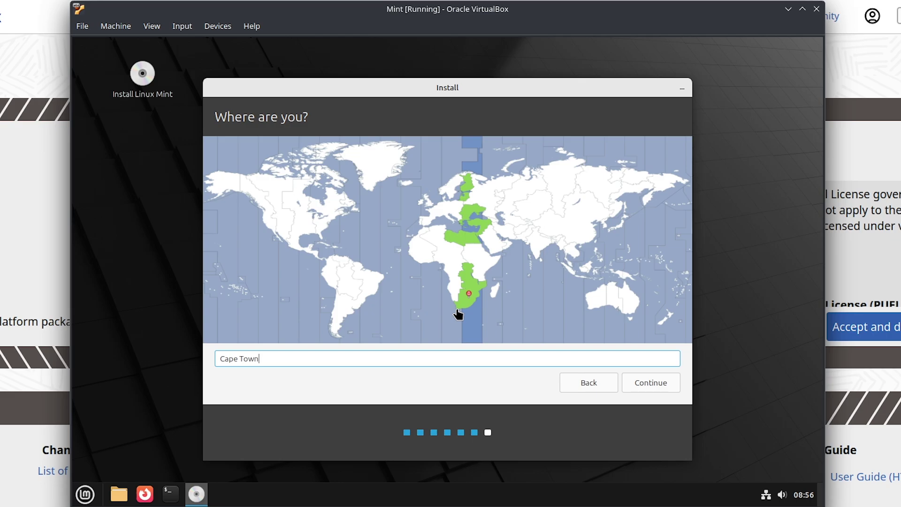
- Enter 'youtube video' as the name and replace the computer name with testingrounds
left_click(655, 387)
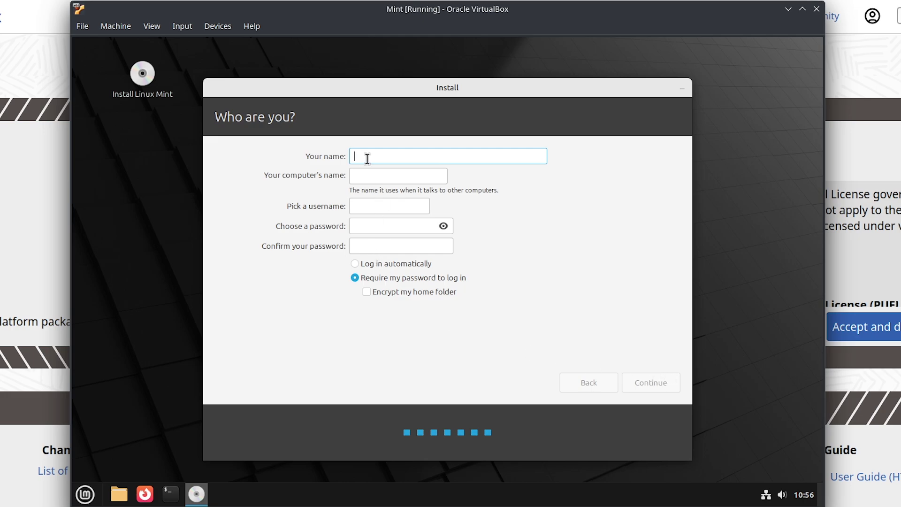
left_click_drag(299, 154, 346, 156)
type("you")
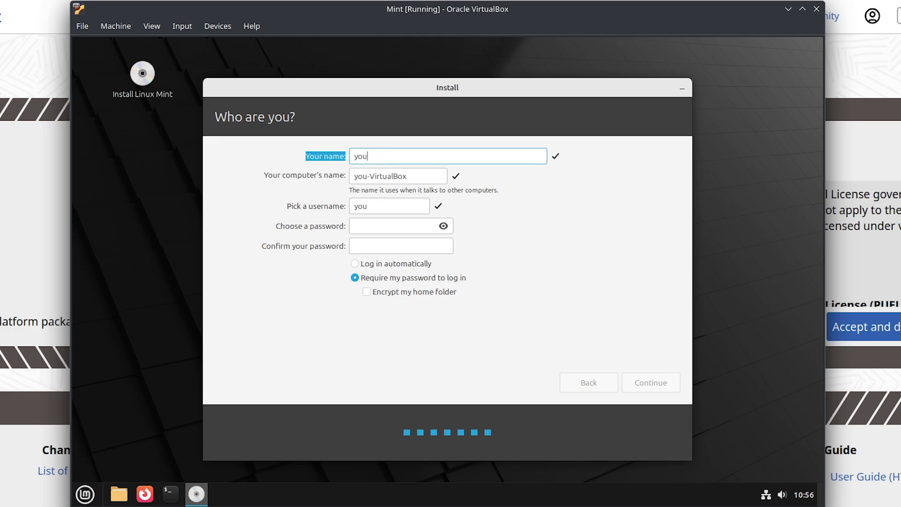
type("tube video")
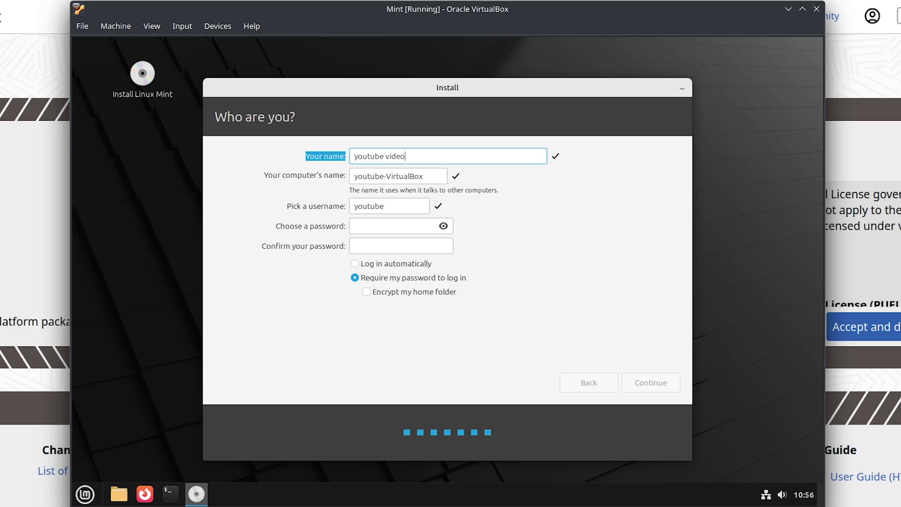
left_click_drag(386, 176, 442, 177)
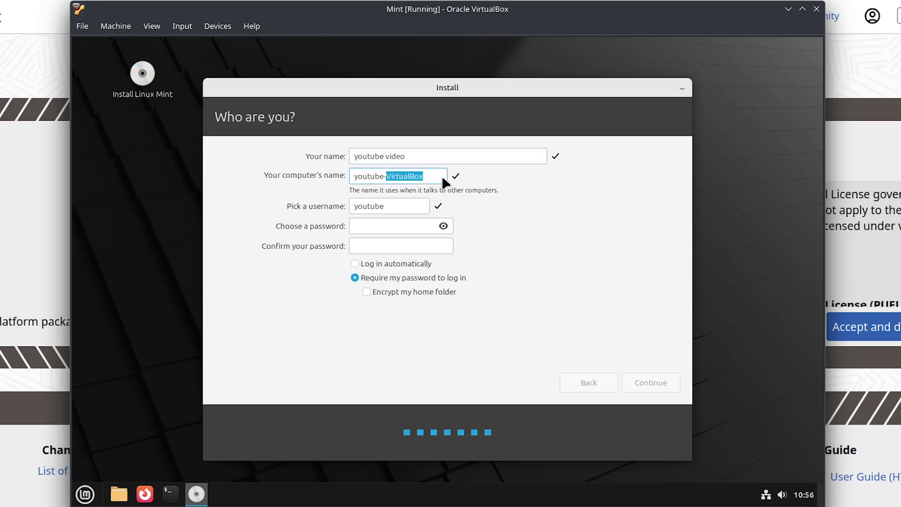
left_click(425, 177)
left_click_drag(425, 178, 351, 178)
key("BackSpace")
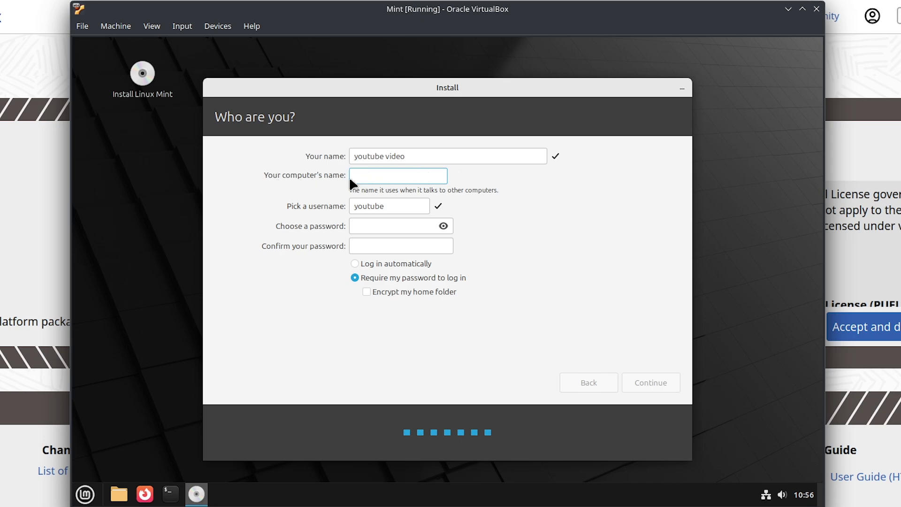
type("testingrounds")
- Select automatic login, then enter and confirm the account password
double_click(383, 176)
left_click_drag(389, 209, 331, 207)
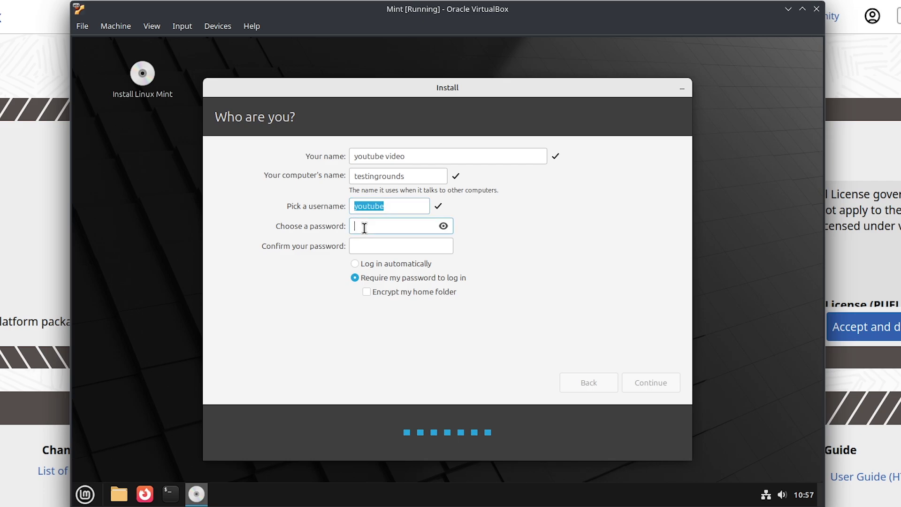
left_click(391, 264)
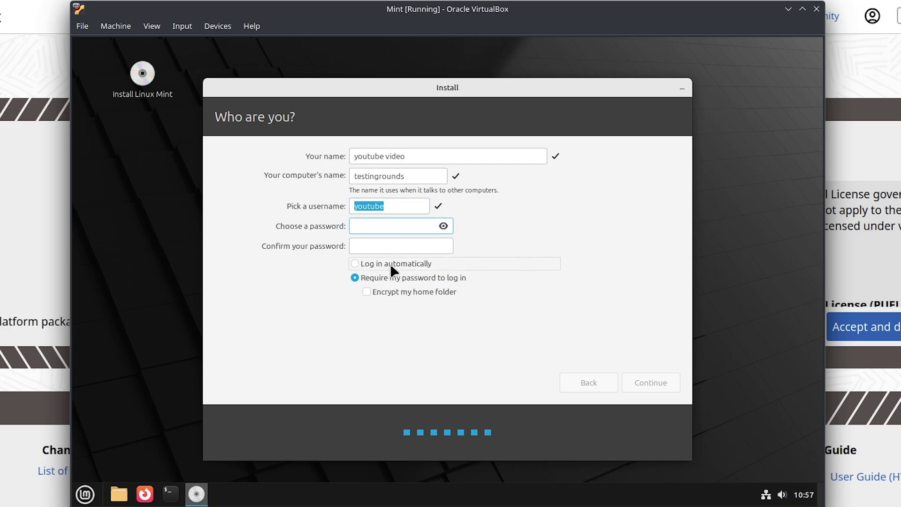
left_click(374, 224)
type("1234")
left_click(382, 248)
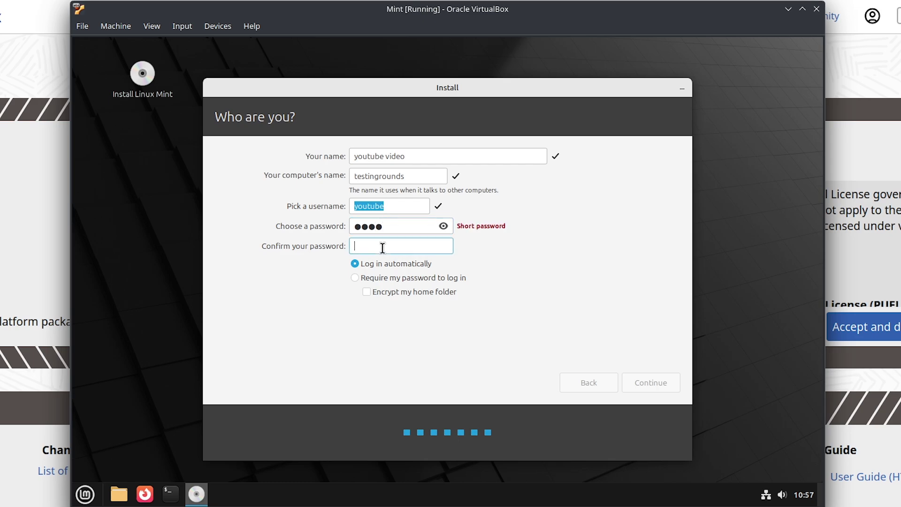
type("1234")
left_click(443, 226)
left_click(444, 226)
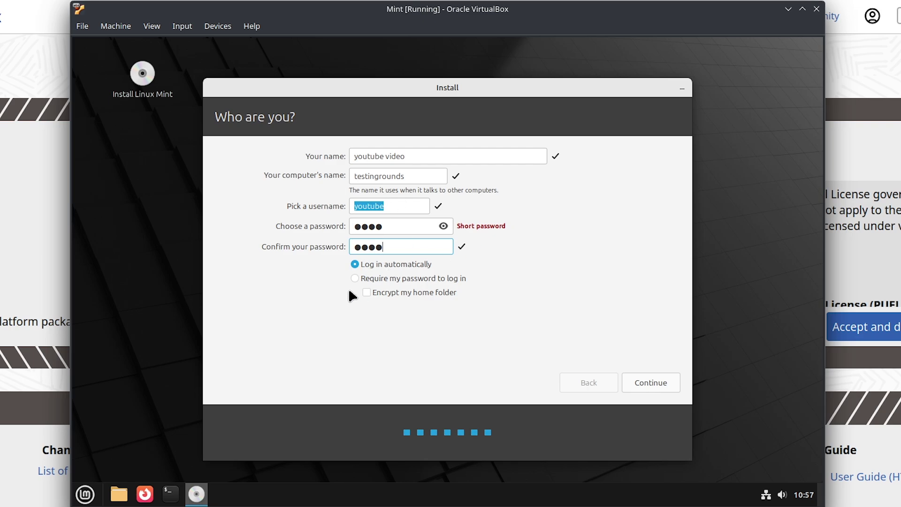
- Start the installation and expand the detailed installation log
left_click(652, 382)
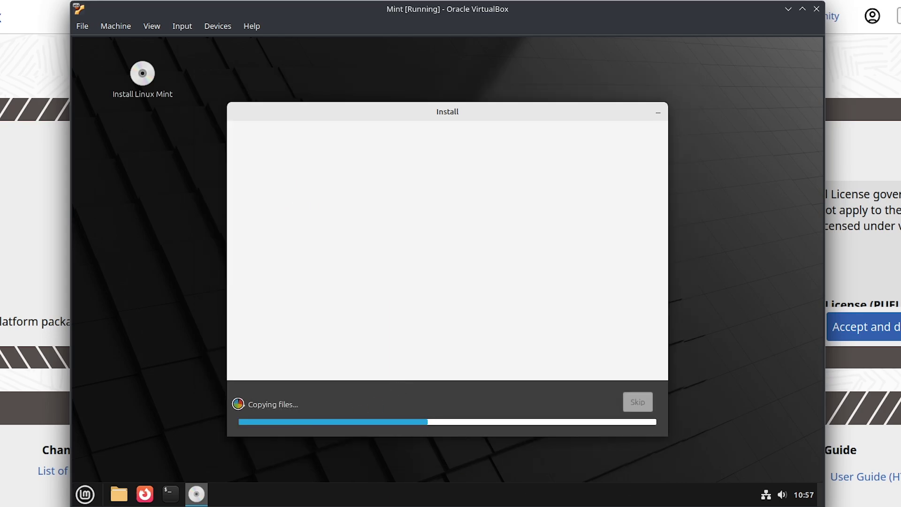
left_click(239, 403)
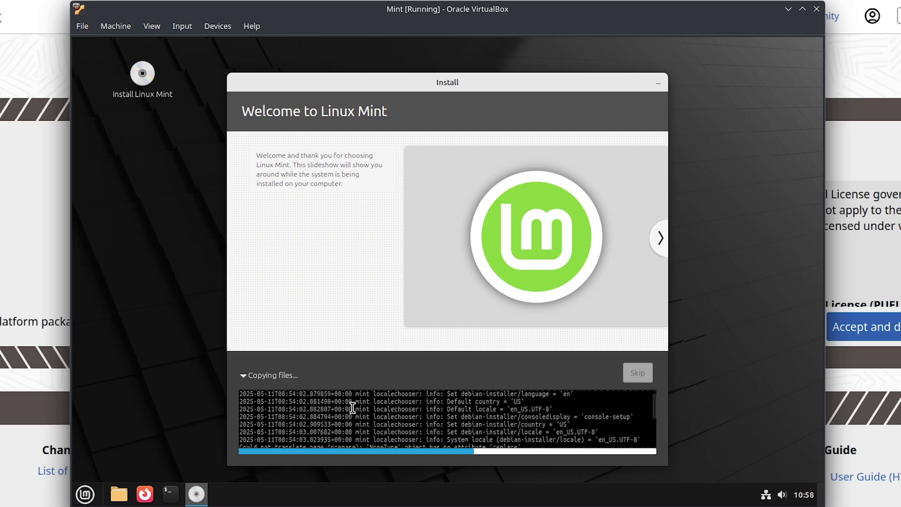
scroll(352, 408, "down", 15)
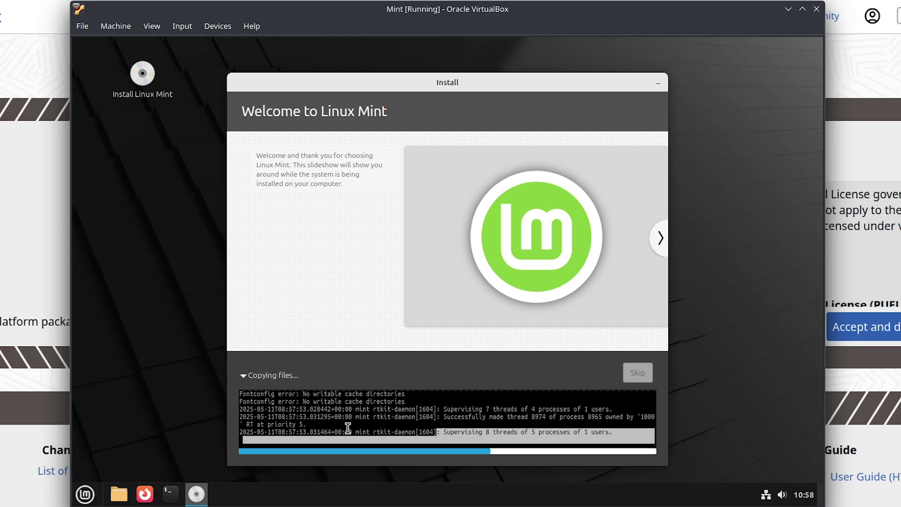
- Advance the installer slideshow to the Find help slide while installation finishes
left_click(660, 249)
left_click(662, 251)
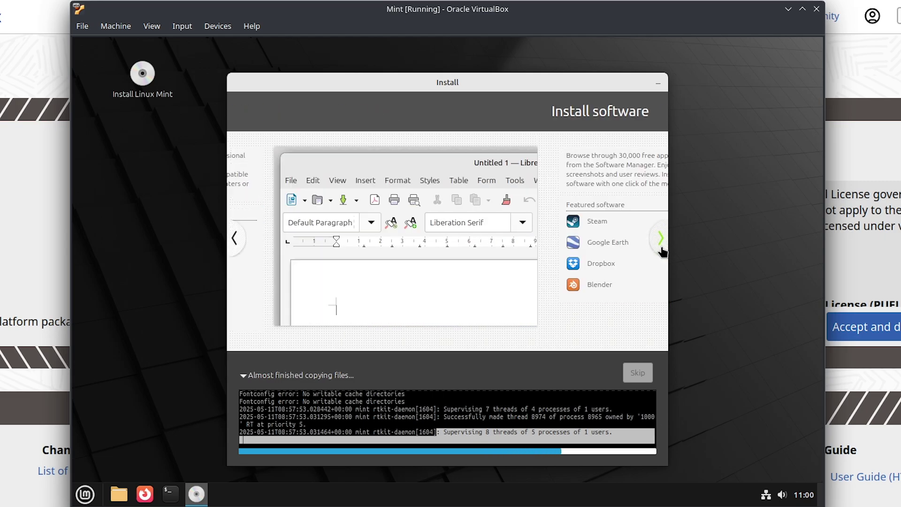
left_click(662, 251)
left_click(661, 249)
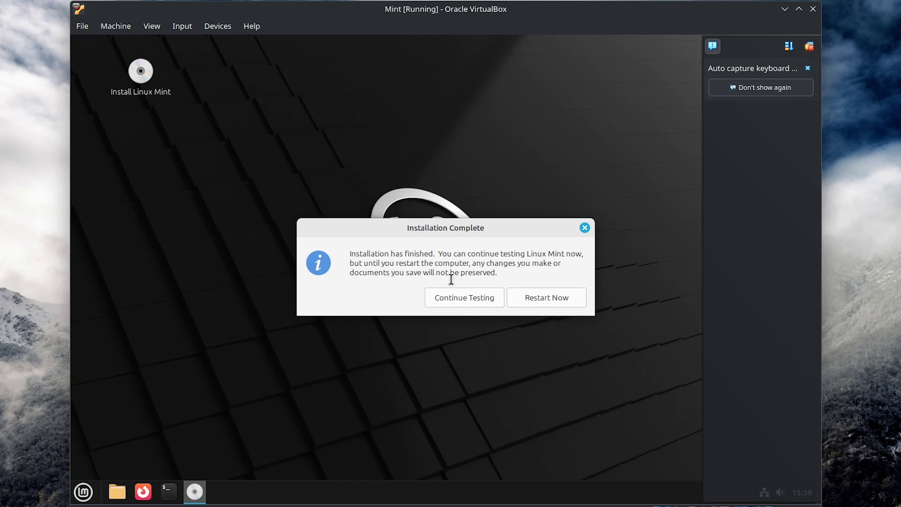
- Close the Mint application menu, then choose Restart Now to reboot into the installed system
left_click(83, 492)
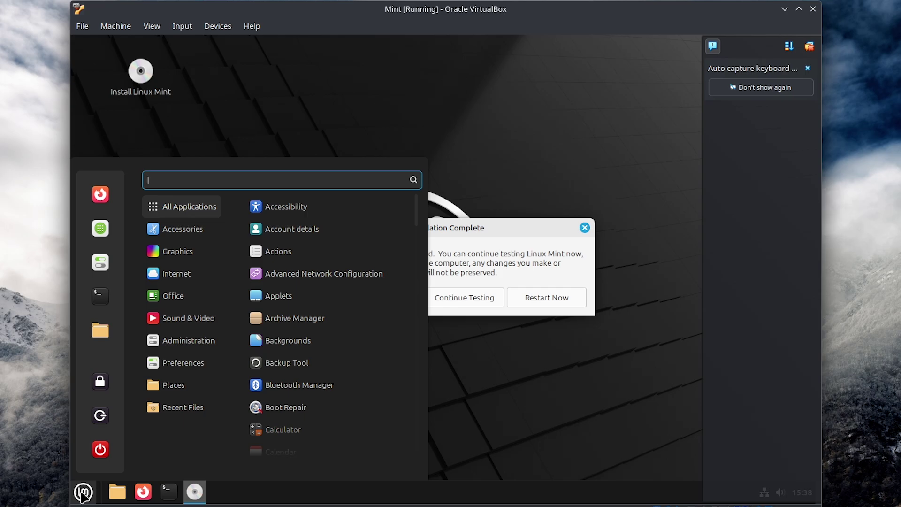
left_click(575, 429)
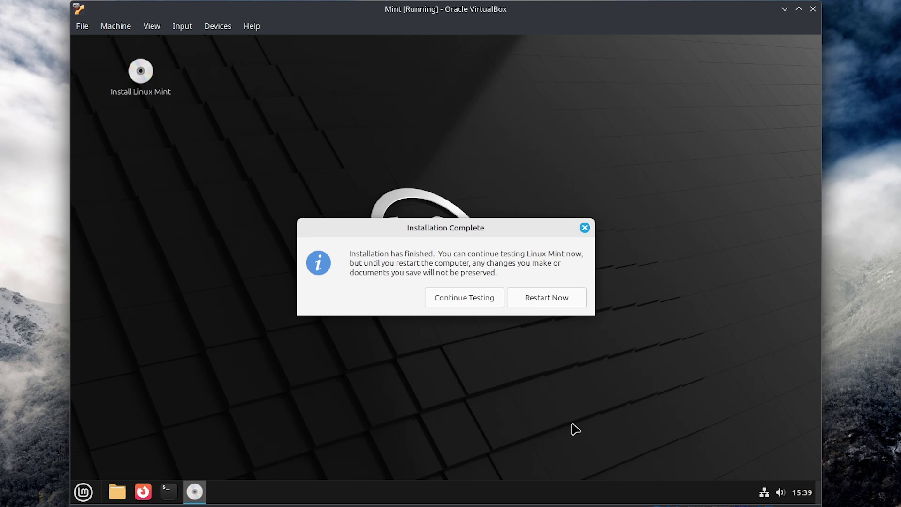
left_click(548, 308)
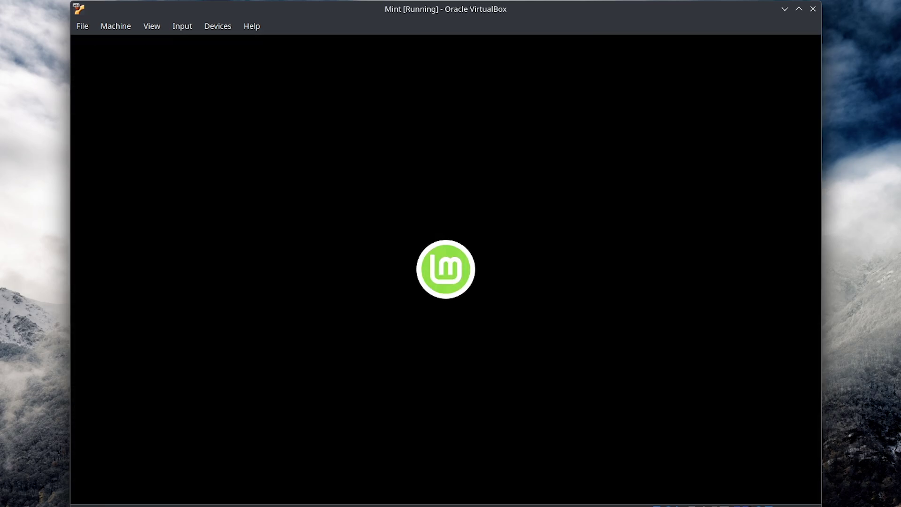
- Check the VM's Devices > Optical Drives menu, then press Enter to continue booting Mint
left_click(178, 27)
mouse_move(149, 30)
mouse_move(217, 27)
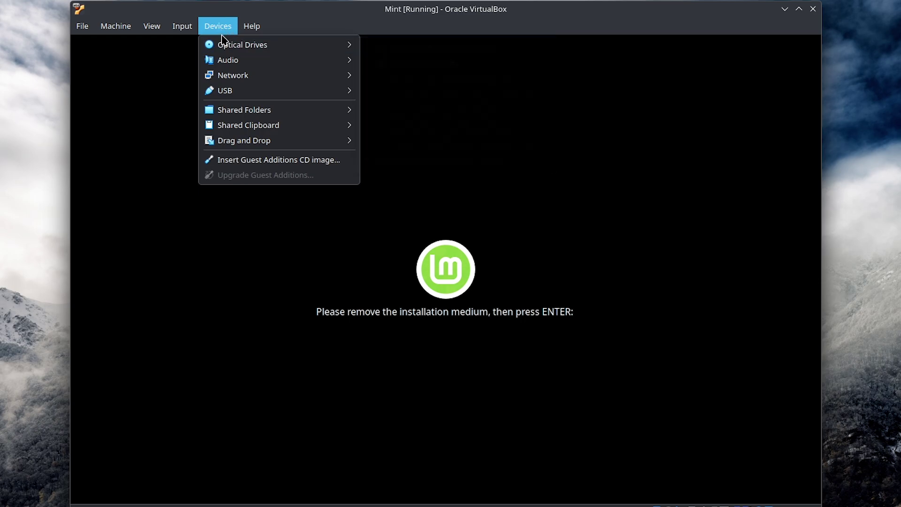
mouse_move(224, 49)
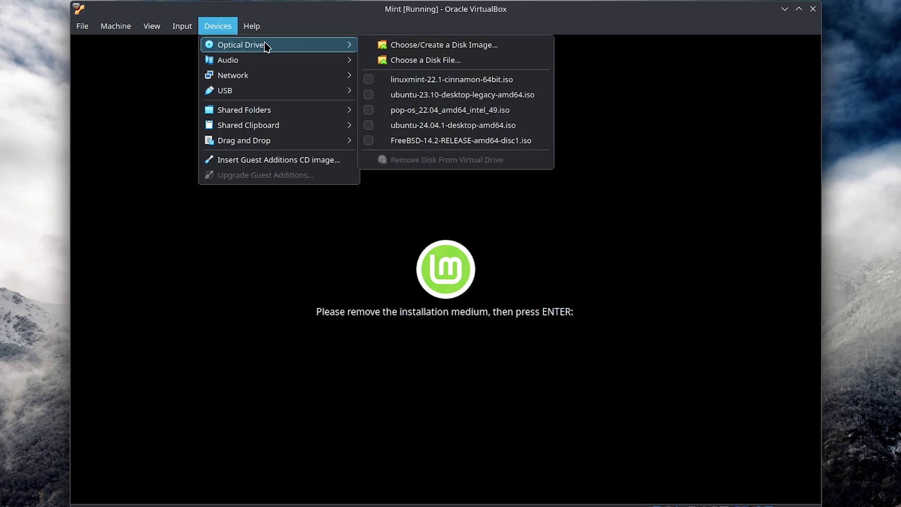
left_click(478, 313)
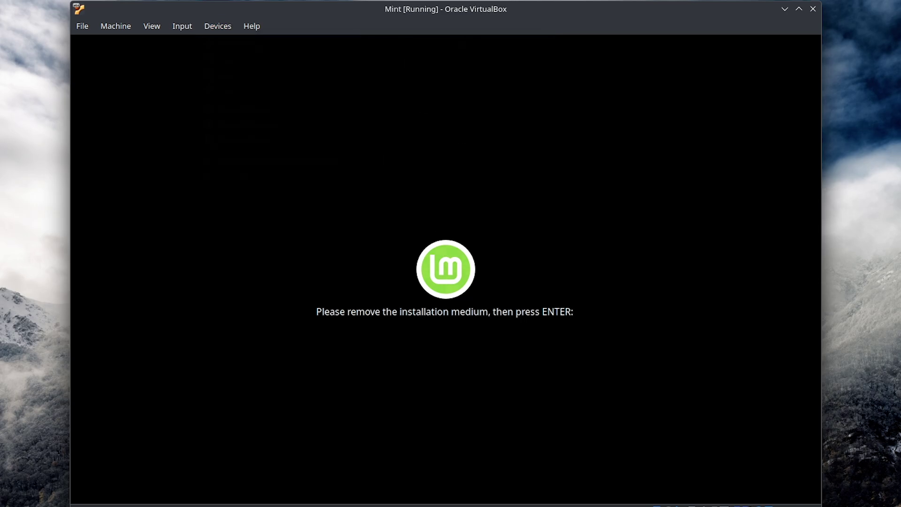
key("Return")
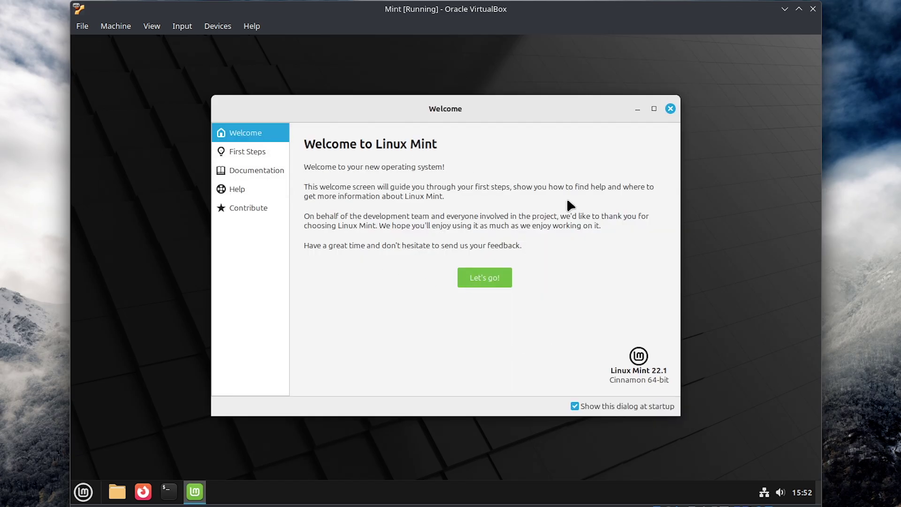
- Browse the Welcome screen's First Steps, Documentation and Contribute pages, then return to Welcome
left_click(261, 154)
left_click(266, 170)
left_click(256, 213)
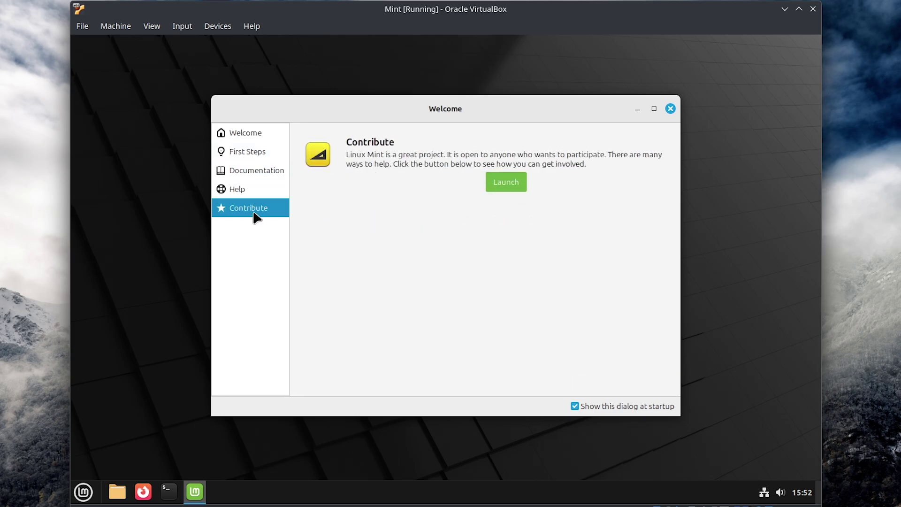
left_click(247, 152)
left_click(248, 131)
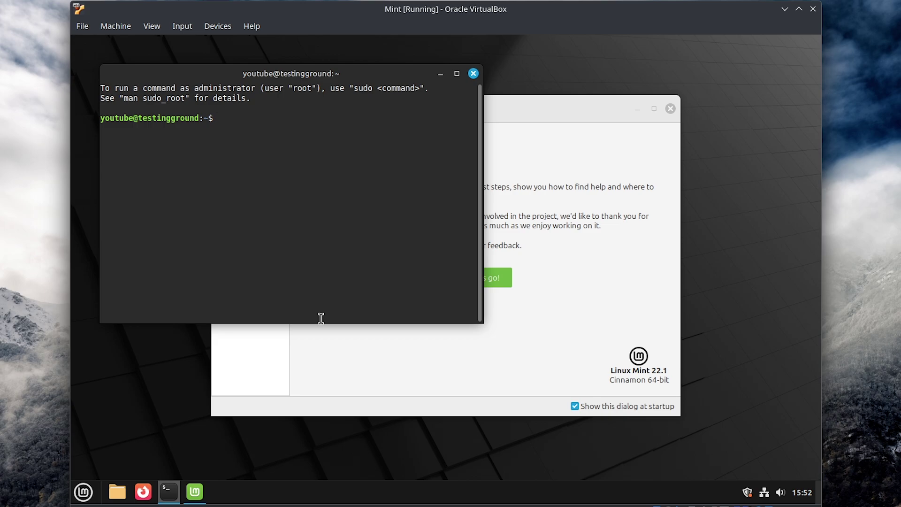
- Install fastfetch and then neofetch with sudo apt install
type("s")
type("udo")
type(" apt")
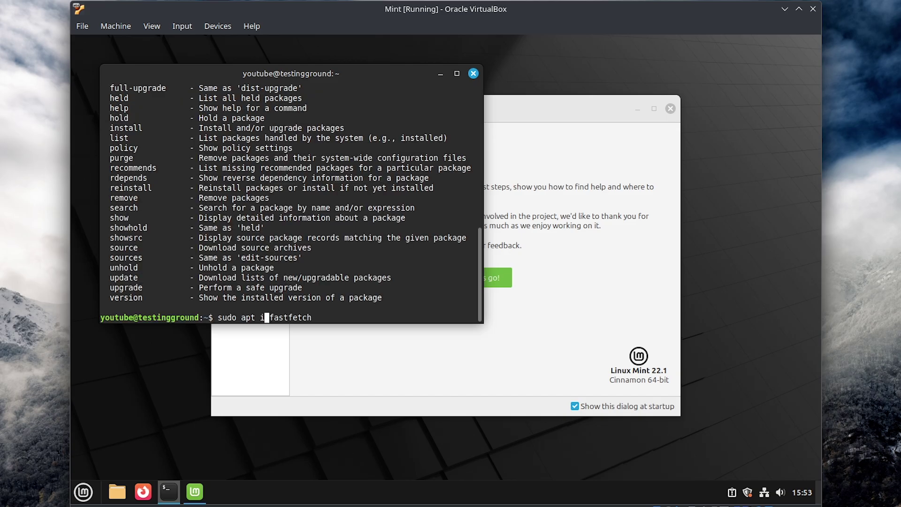
type("nstall fastfetch")
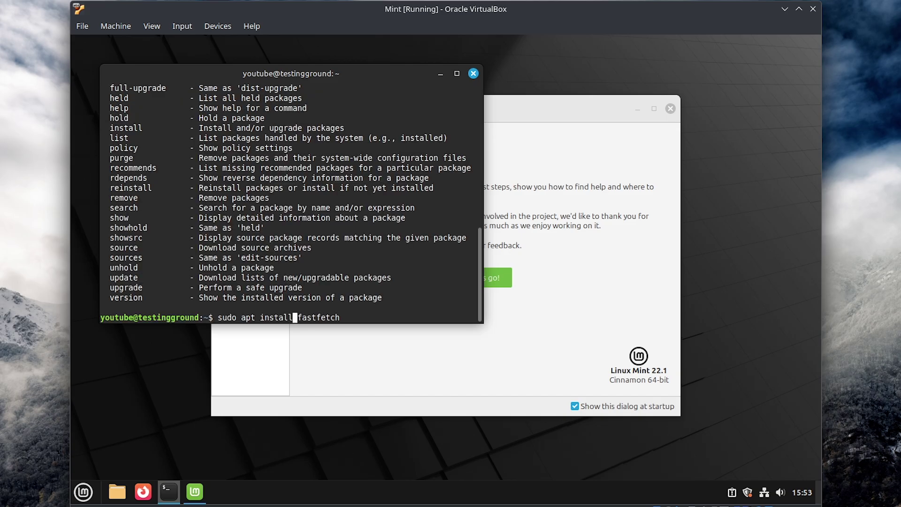
key("Return")
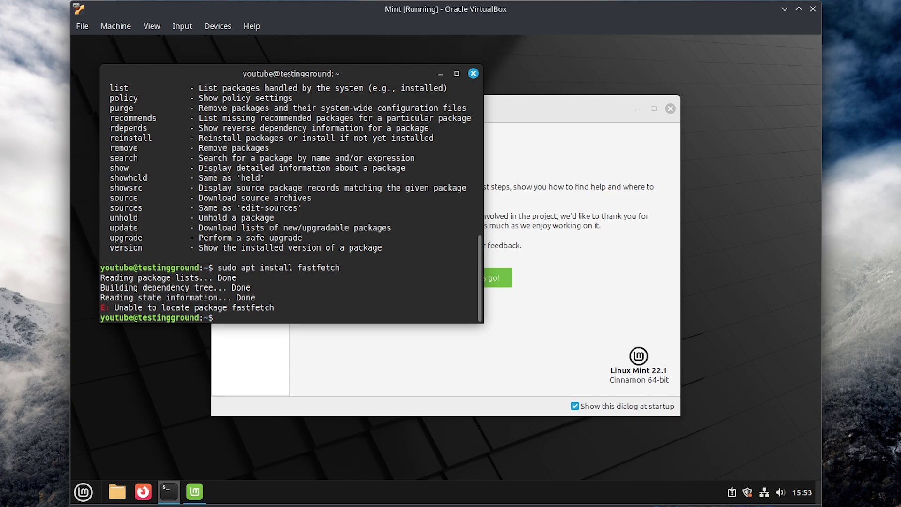
key("Up")
key("BackSpace")
key("BackSpace")
key("BackSpace")
key("BackSpace")
key("BackSpace")
key("BackSpace")
key("BackSpace")
key("BackSpace")
key("BackSpace")
key("BackSpace")
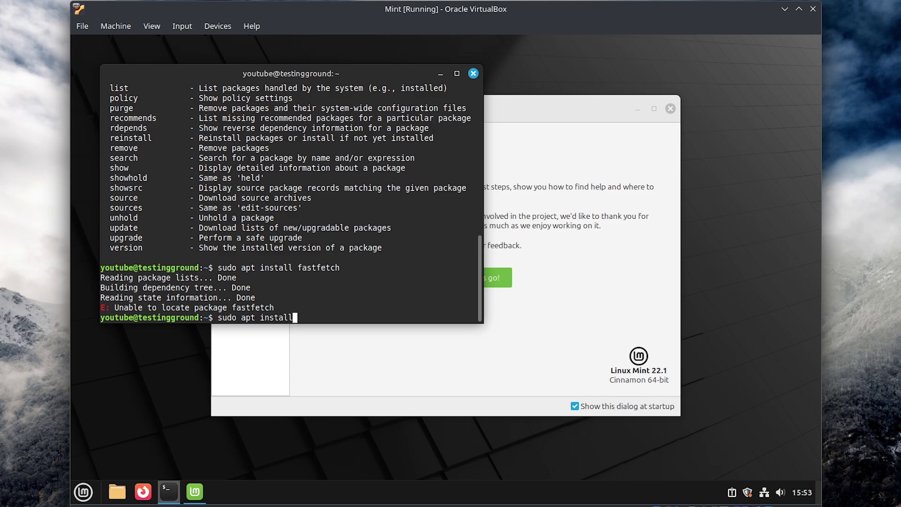
type("neofetch")
key("Return")
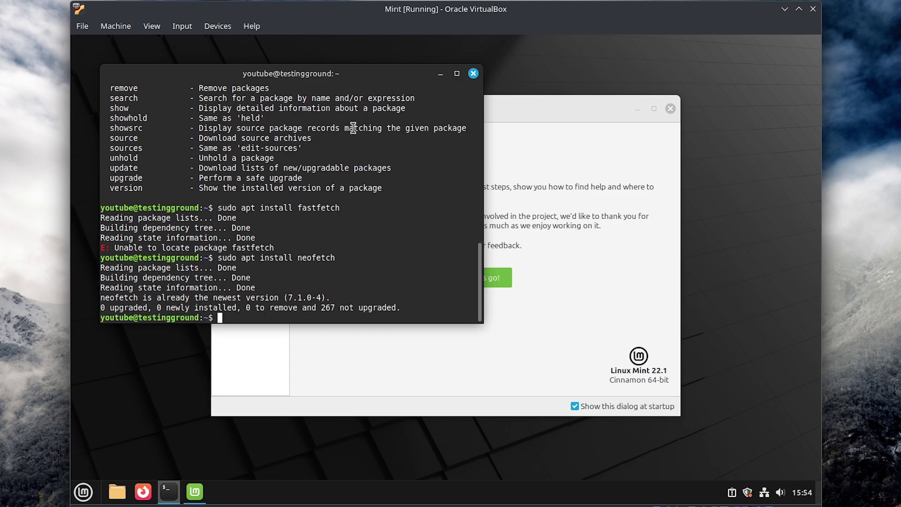
- Run neofetch, select and clear its output, then run fastfetch
type("neofetch")
key("Return")
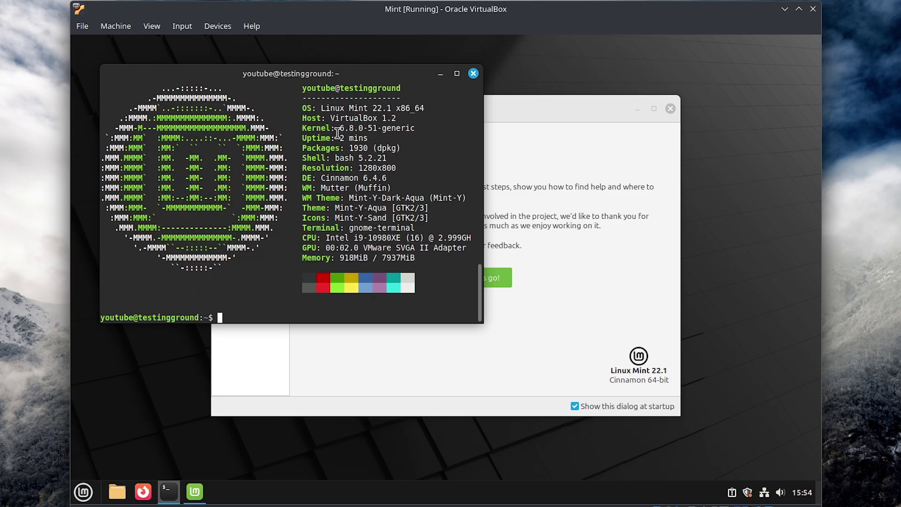
left_click_drag(185, 157, 165, 158)
left_click(371, 284)
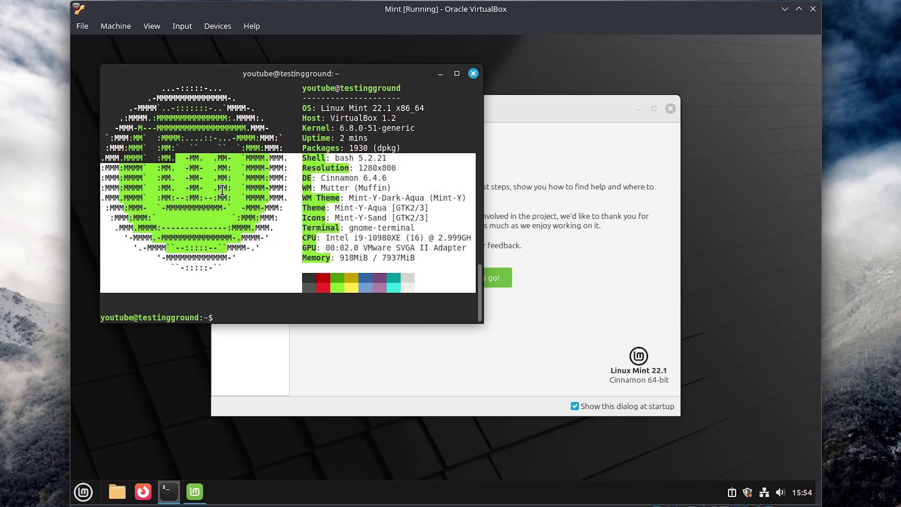
left_click(301, 277)
type("fast")
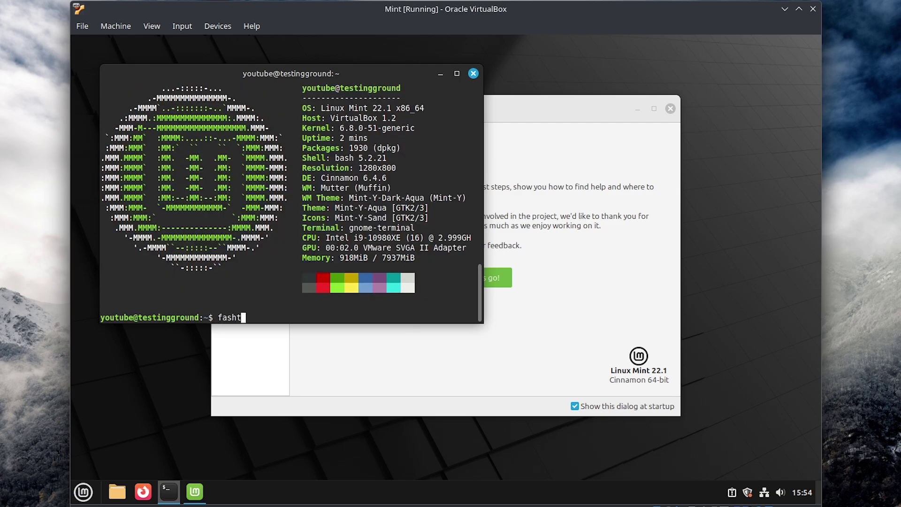
type("fetch")
key("Return")
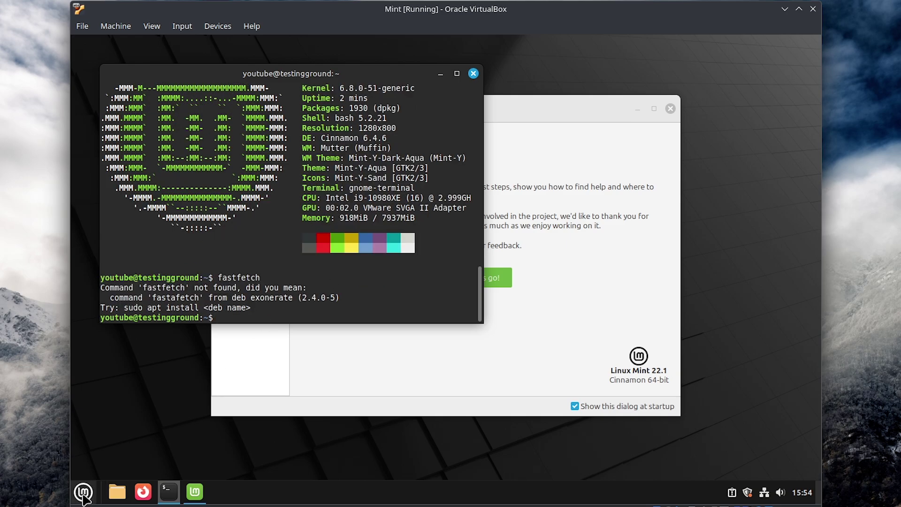
- Open and close the application menu, type apt in the terminal and scroll its output
left_click(83, 492)
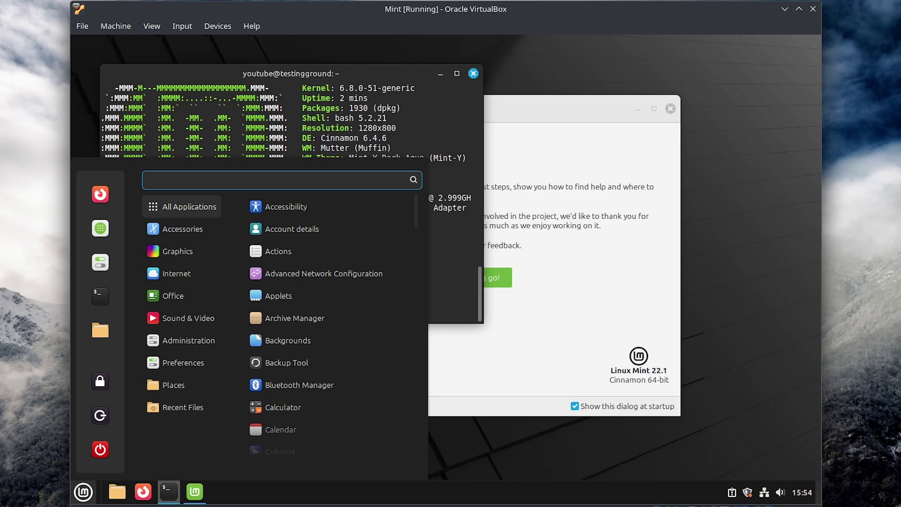
left_click(432, 281)
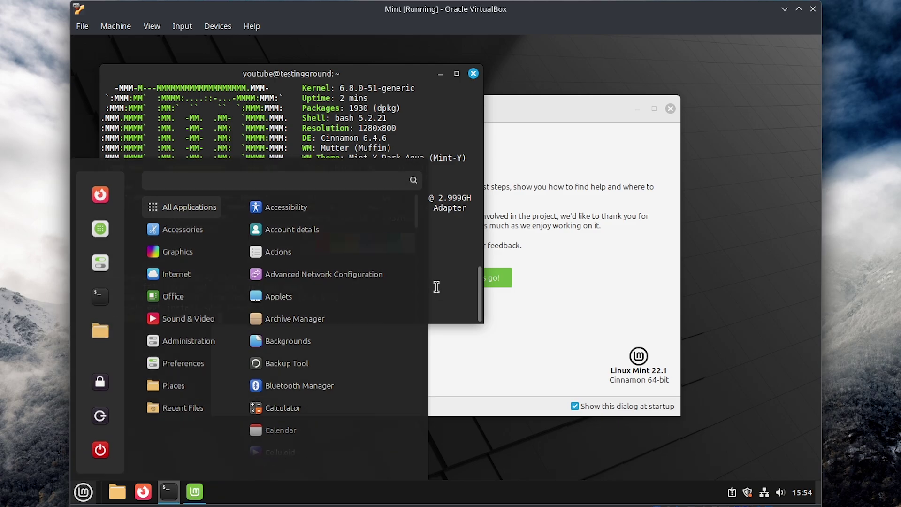
type("apt")
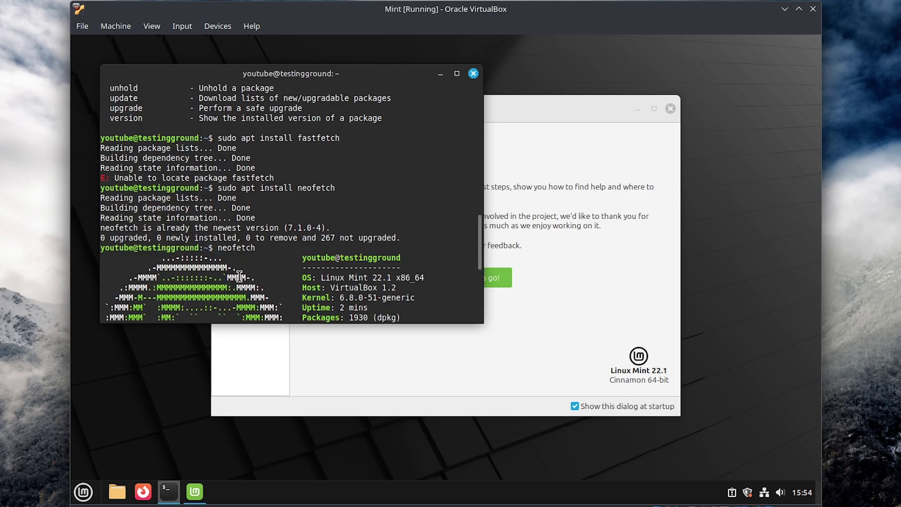
scroll(406, 168, "up", 6)
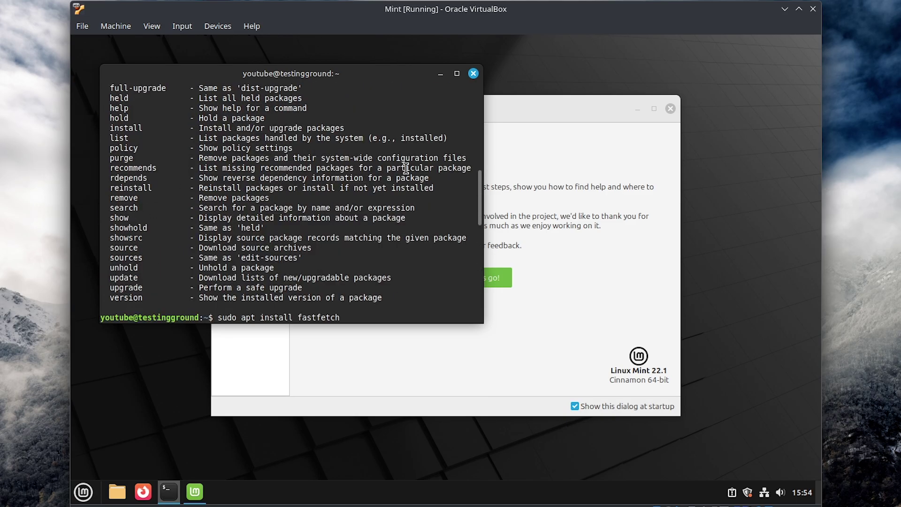
scroll(406, 168, "up", 5)
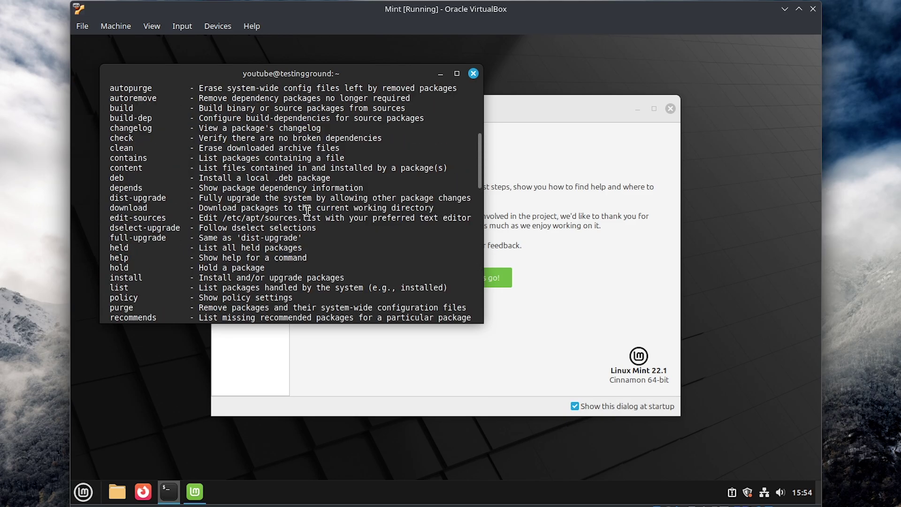
scroll(302, 212, "down", 10)
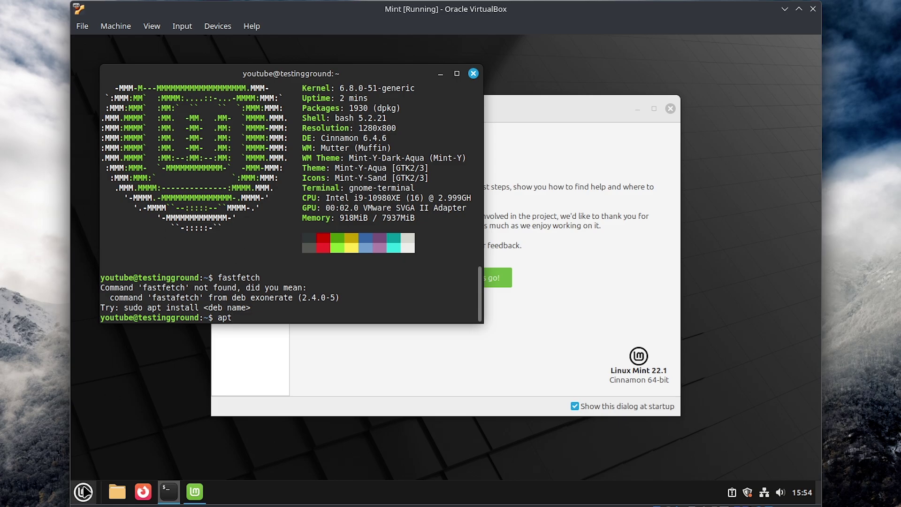
- Reopen the application menu, search for 'store', then clear the search
left_click(82, 492)
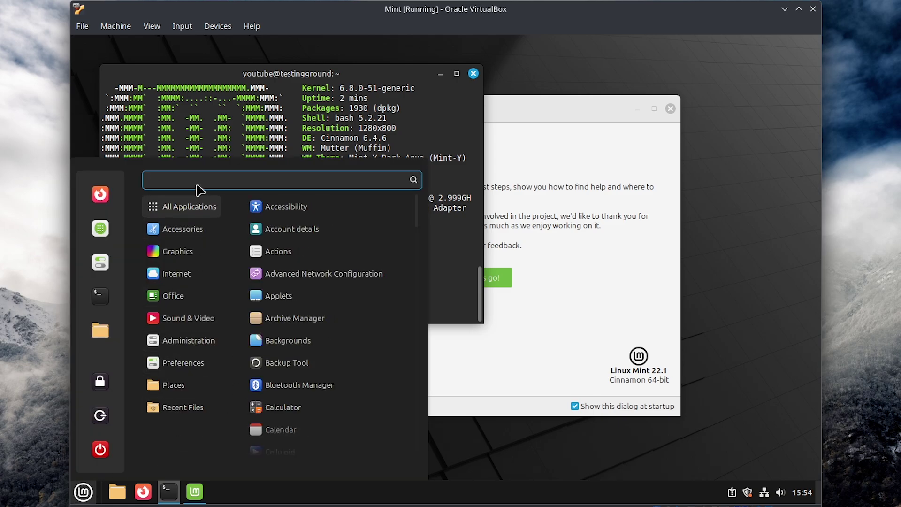
type("store")
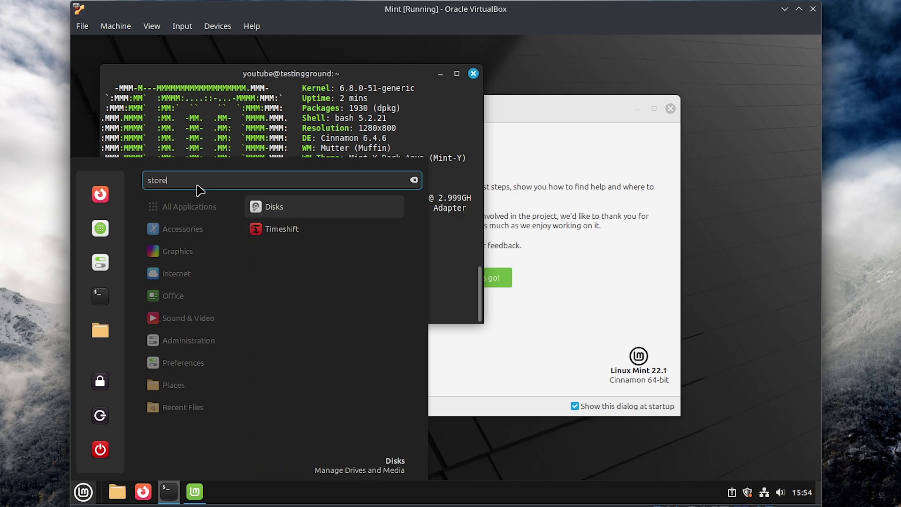
key("BackSpace")
key("BackSpace")
key("BackSpace")
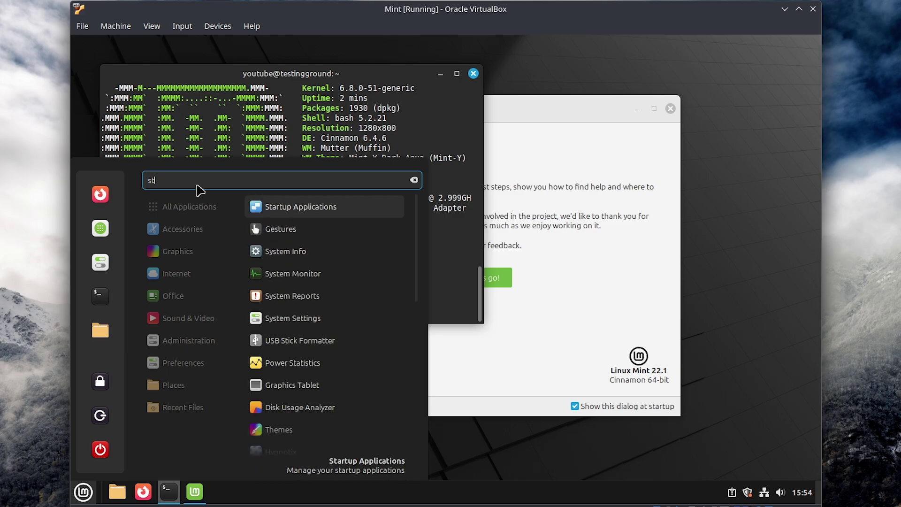
key("BackSpace")
key("BackSpace")
- Search the Cinnamon menu for 'soft' and launch Software Manager from the results
type("soft")
left_click(257, 208)
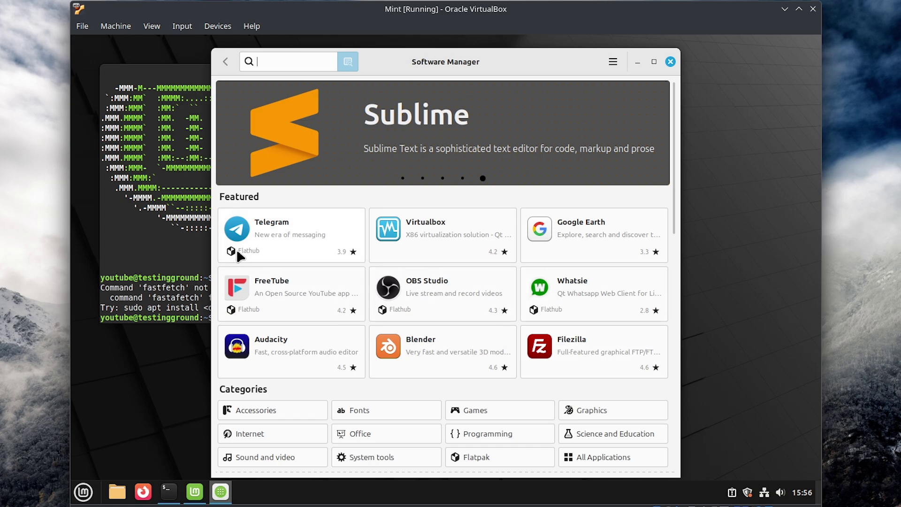
mouse_move(239, 256)
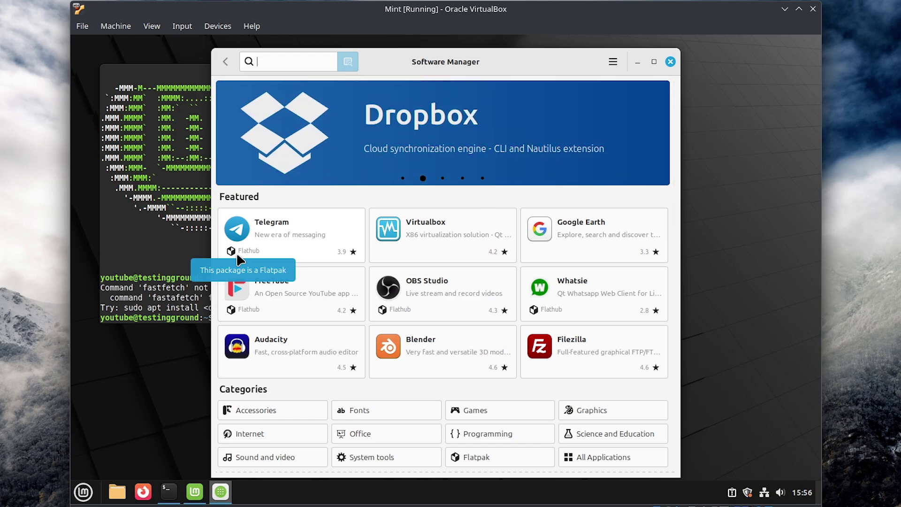
- View Telegram's details page, return home and search for telegram
left_click(307, 241)
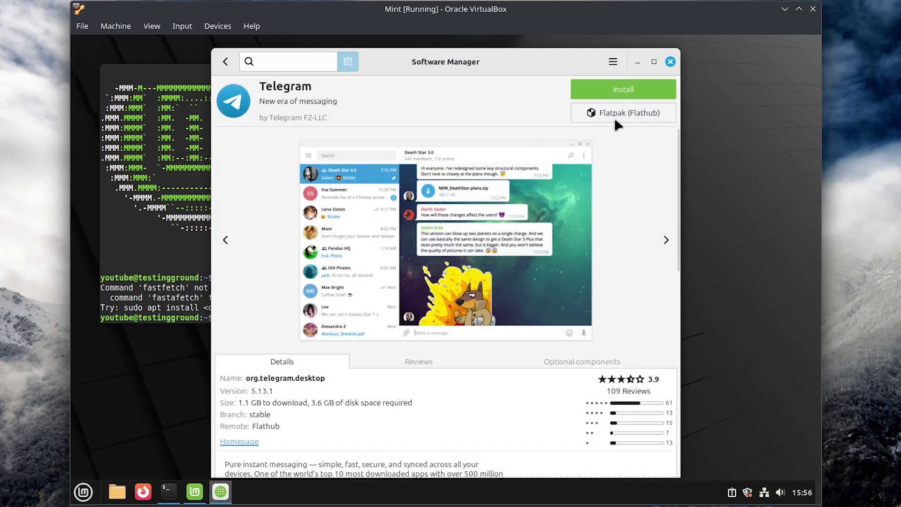
left_click(614, 66)
left_click(396, 117)
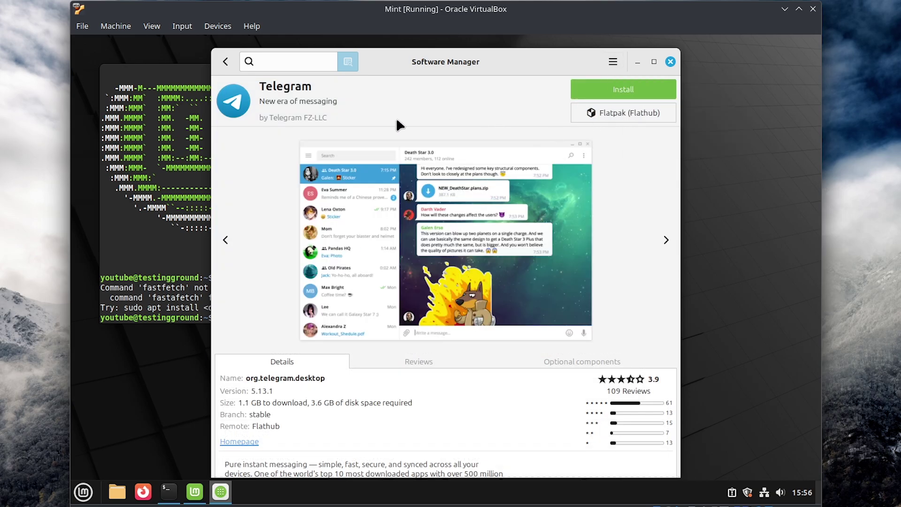
left_click(226, 63)
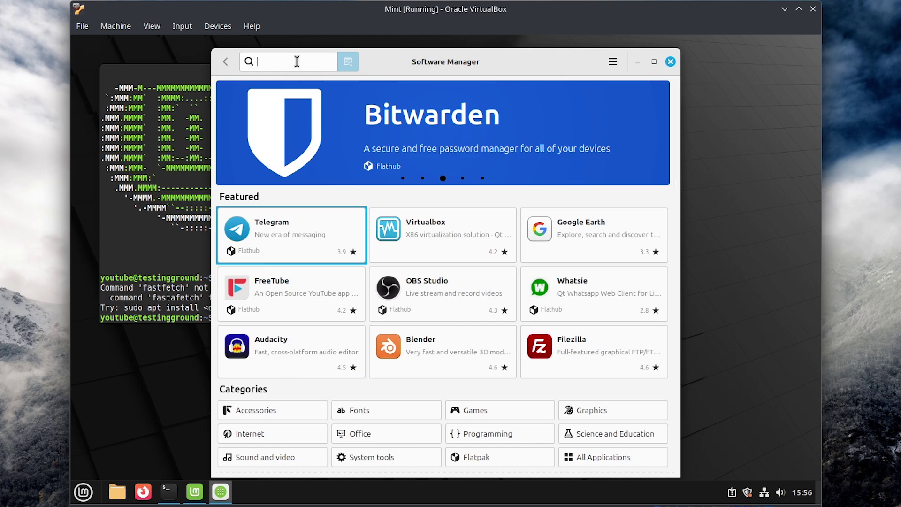
type("tel")
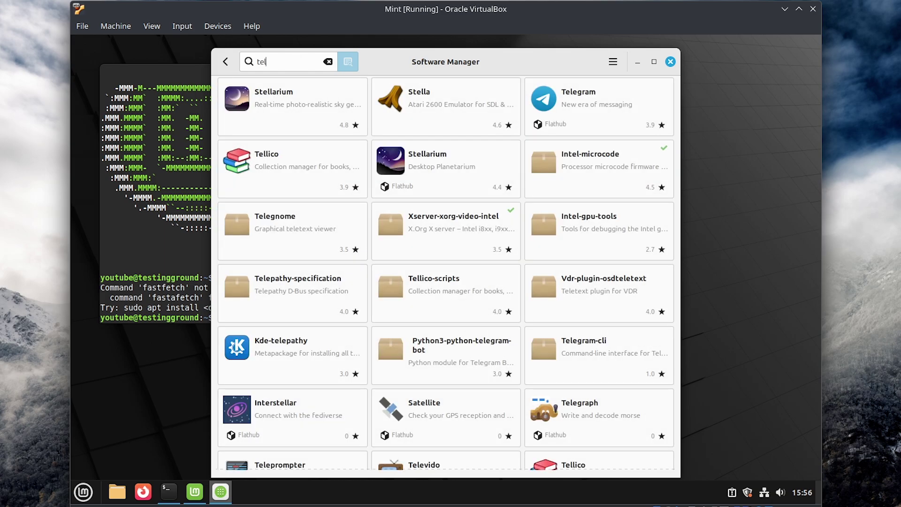
type("egram")
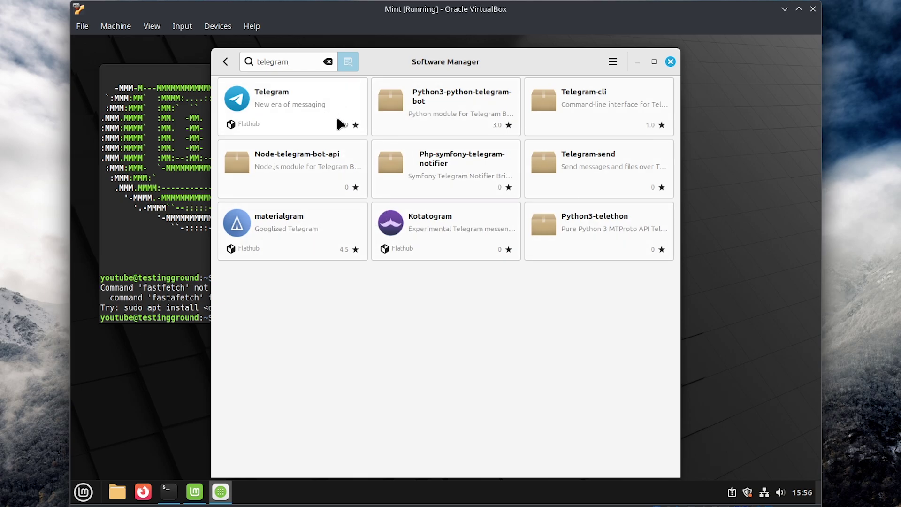
- Search for steam, open Steam's details page, then go back to the results
left_click(612, 61)
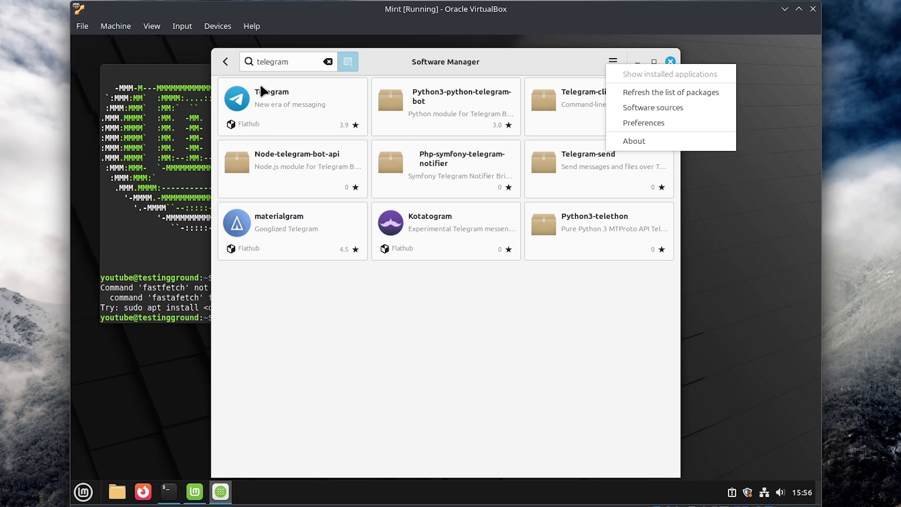
left_click(225, 62)
left_click(225, 61)
left_click(280, 62)
type("steam")
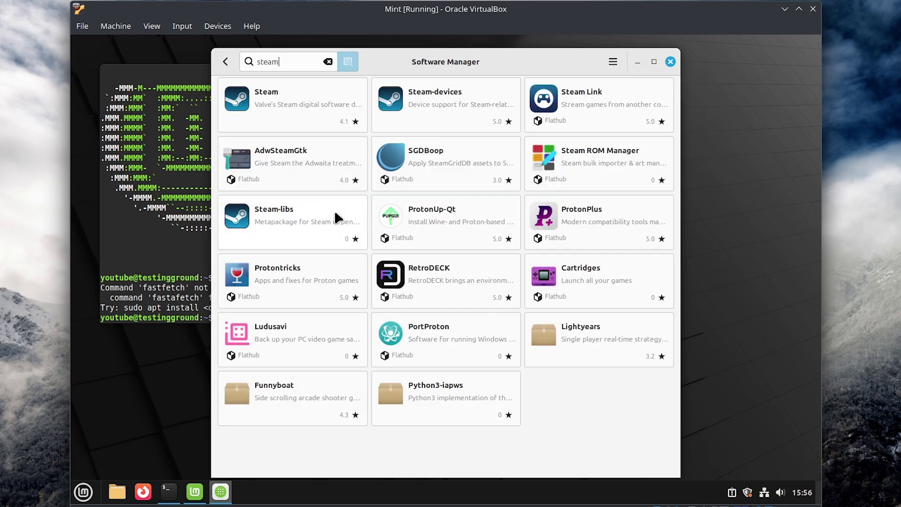
left_click(279, 106)
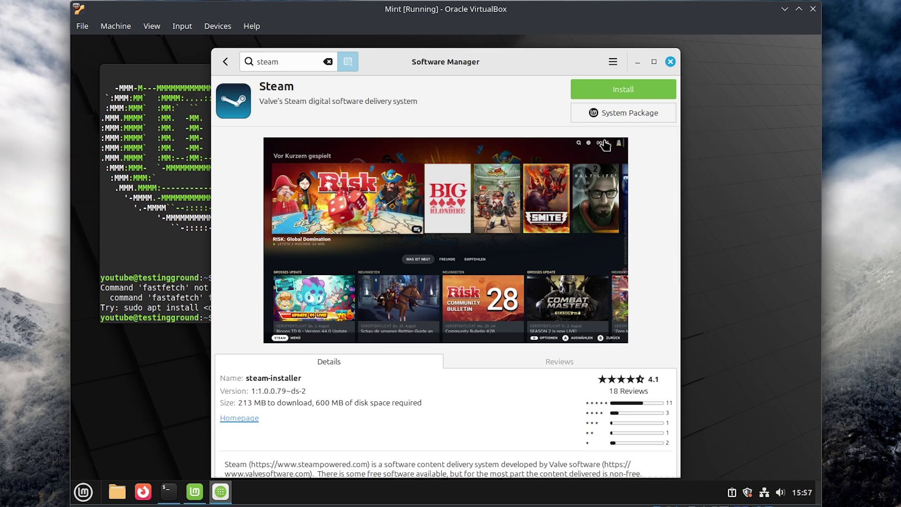
left_click(229, 60)
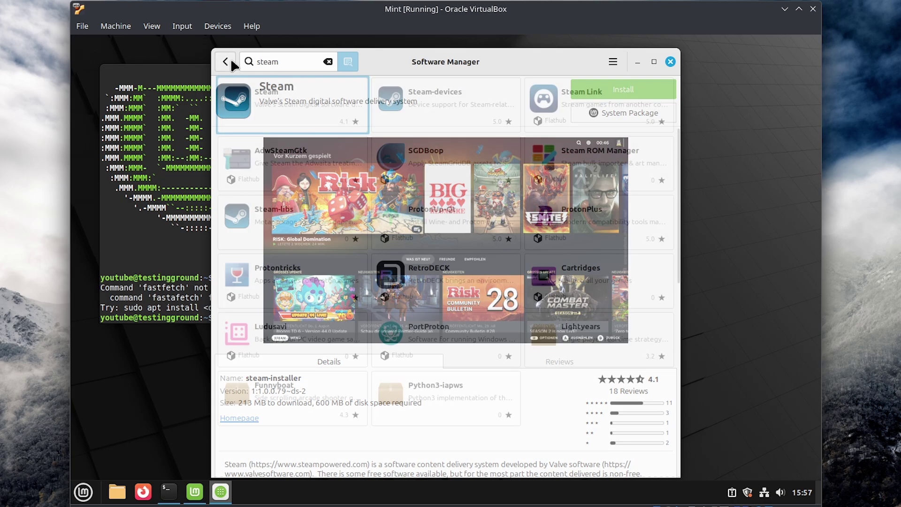
- Go back from the steam search results to the Software Manager home page and browse it
left_click(230, 61)
scroll(513, 328, "down", 3)
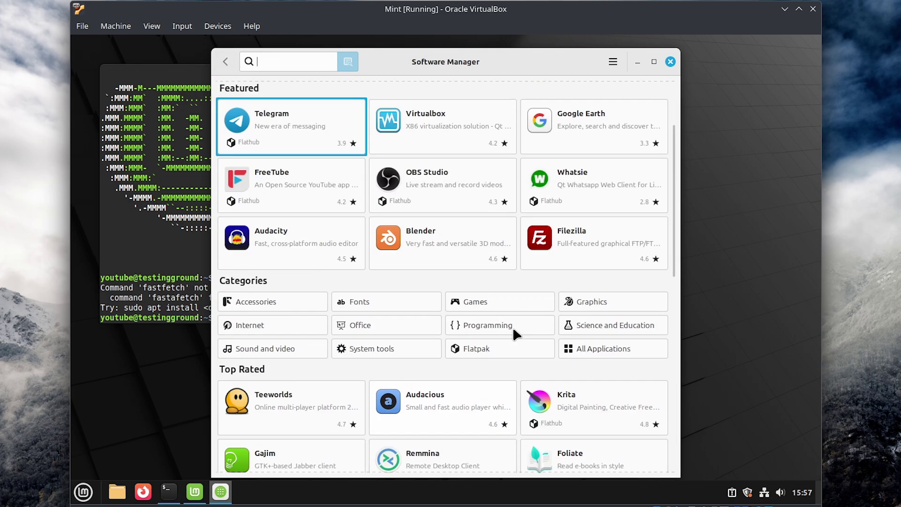
scroll(501, 341, "up", 3)
scroll(501, 342, "down", 2)
scroll(495, 345, "up", 2)
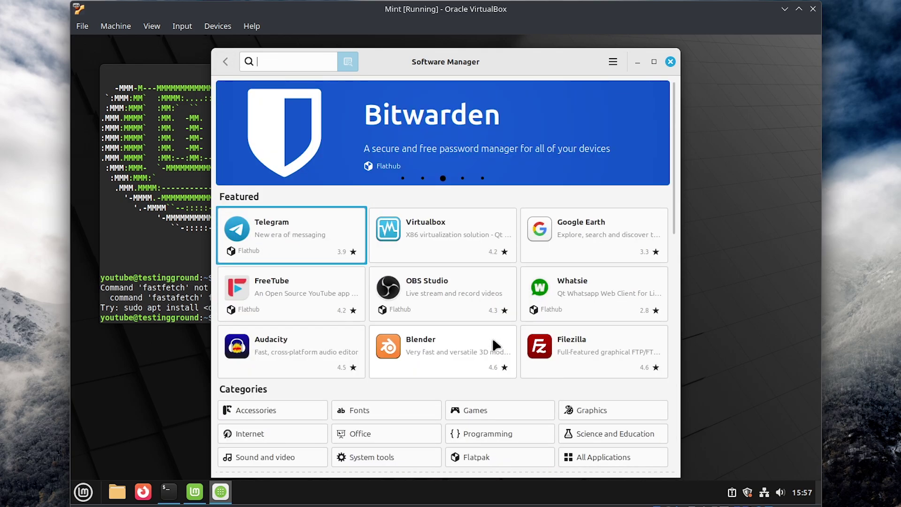